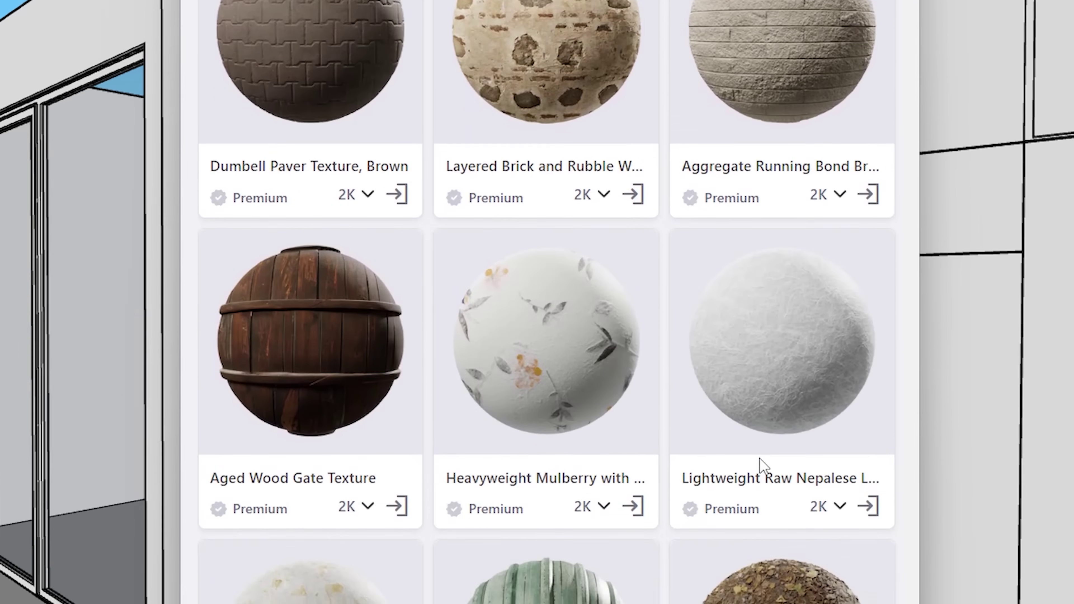
pyautogui.scroll(-5, 761, 380)
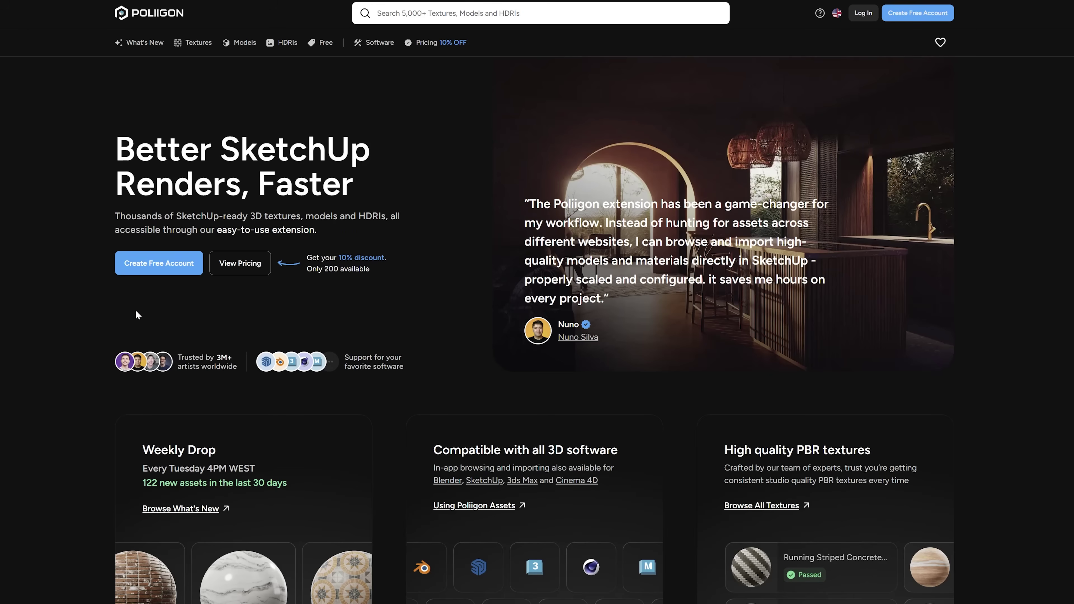
pyautogui.scroll(-3, 136, 313)
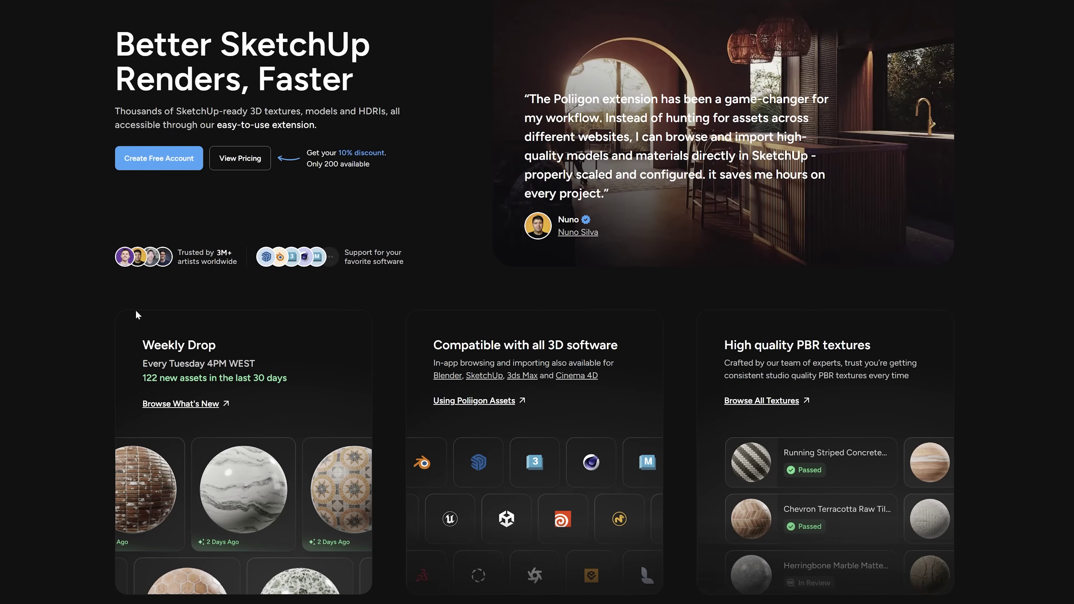
pyautogui.scroll(-15, 136, 314)
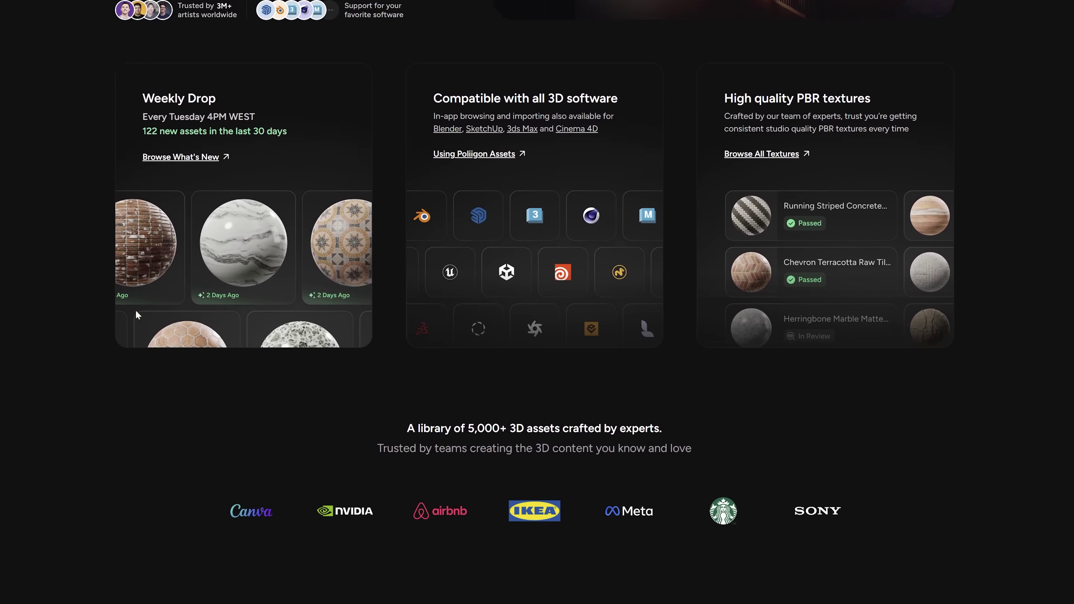
pyautogui.scroll(-5, 134, 310)
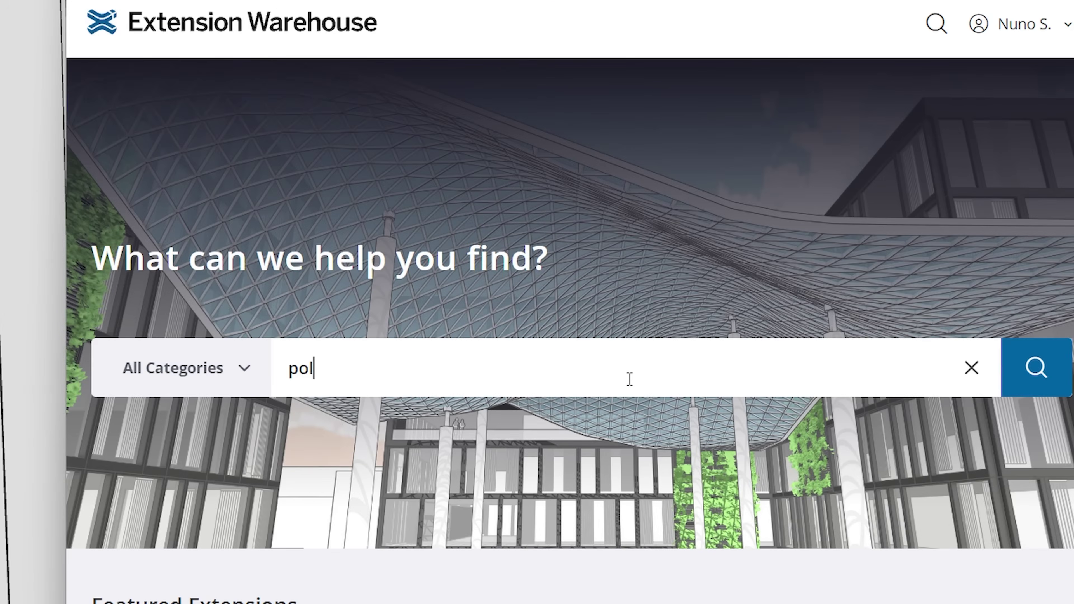
# - Install the free Poliigon extension from Extension Warehouse and dock its toolbar beside Lumion's
pyautogui.press('Return')
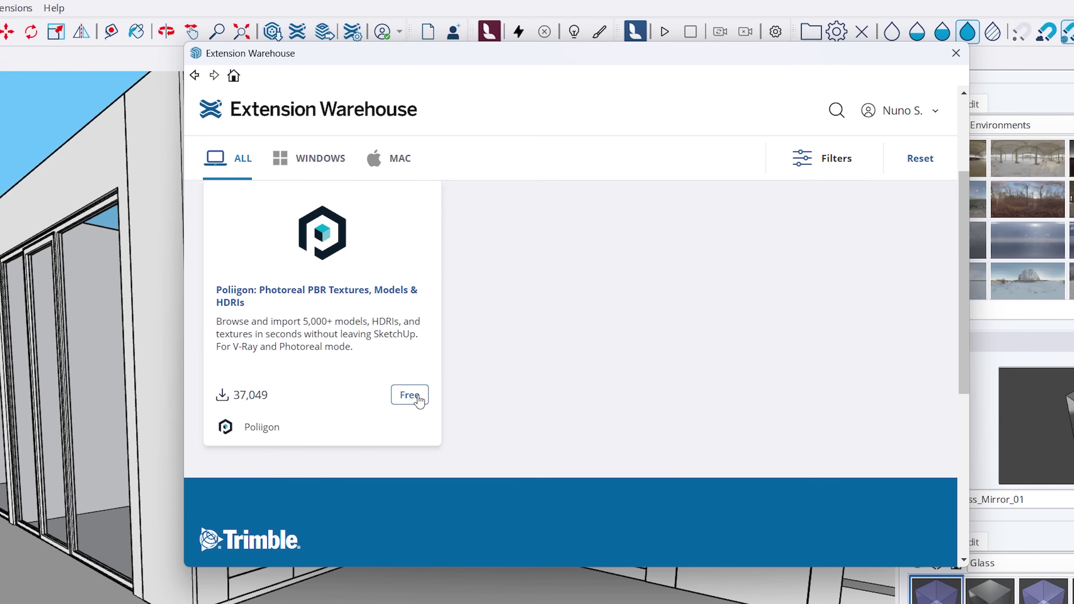
pyautogui.click(410, 395)
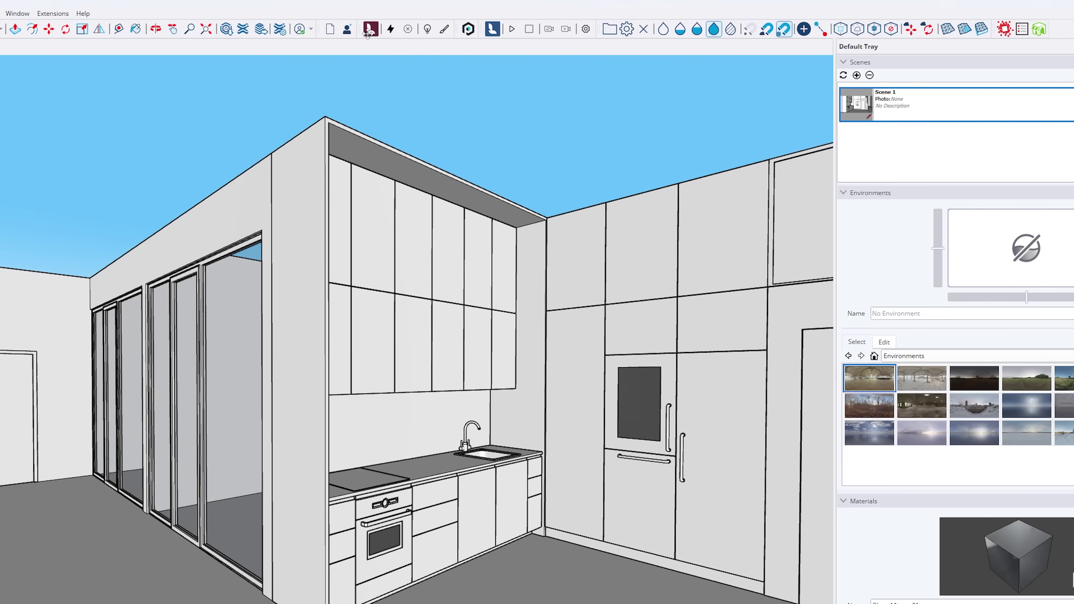
pyautogui.moveTo(368, 34); pyautogui.dragTo(347, 32)
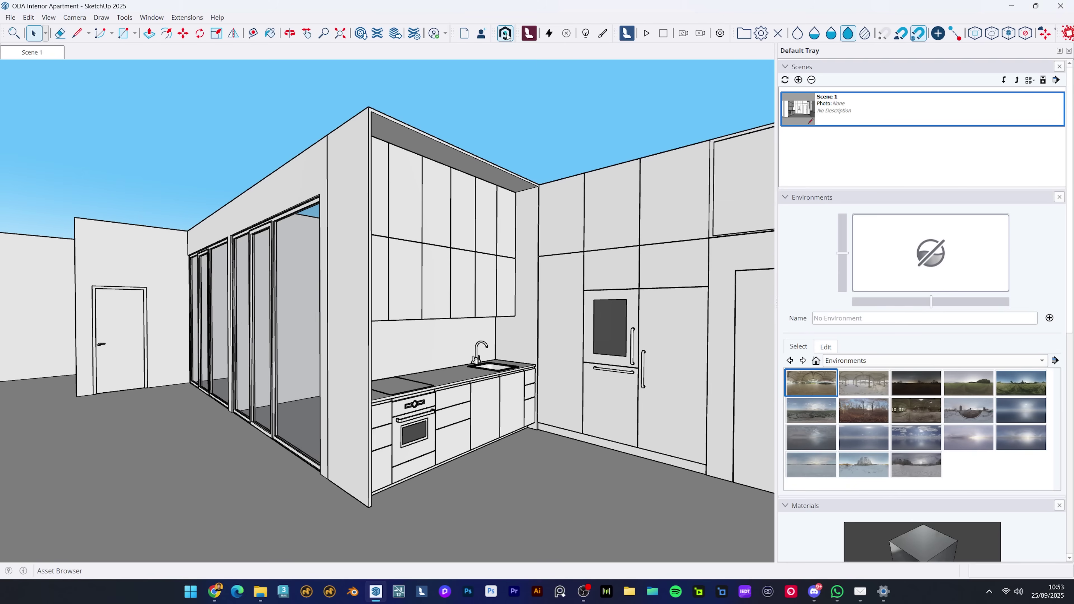
# - Open the Poliigon browser, choose its download folder, then reopen Settings > Select Primary Folder
pyautogui.click(506, 34)
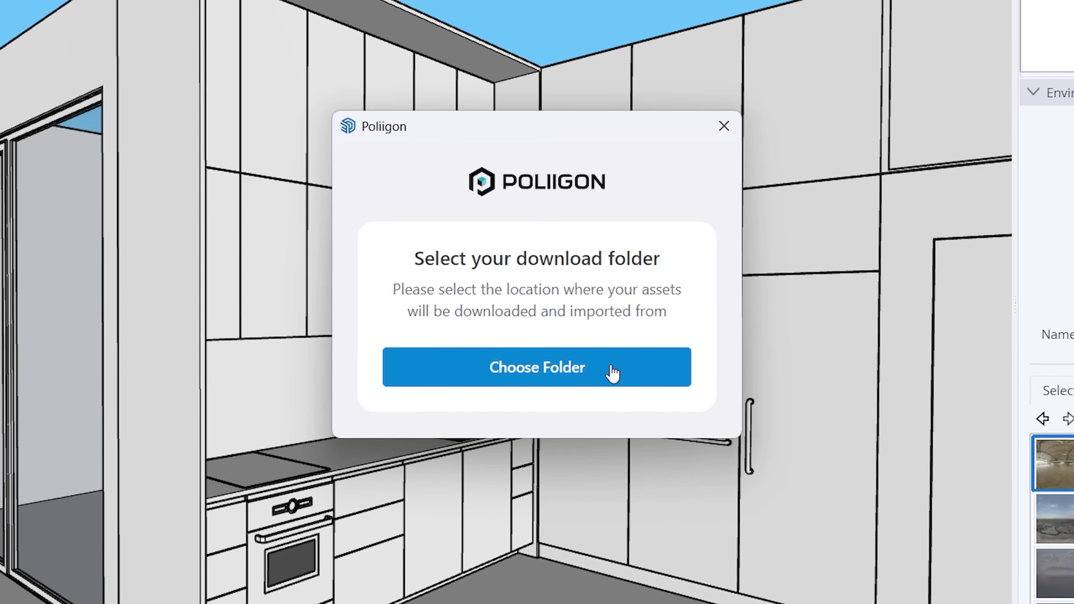
pyautogui.click(627, 368)
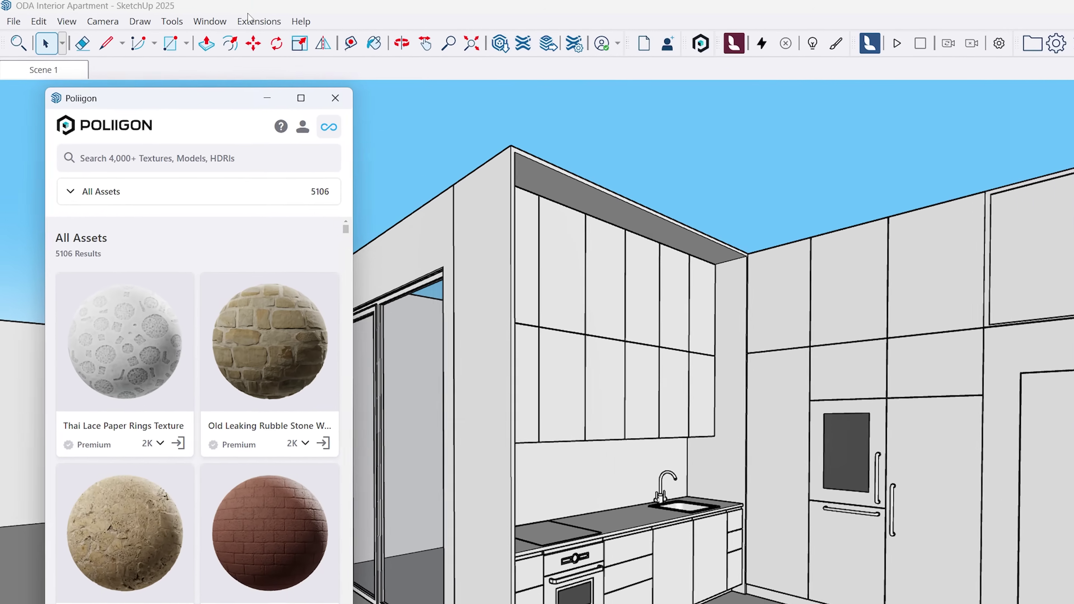
pyautogui.click(180, 17)
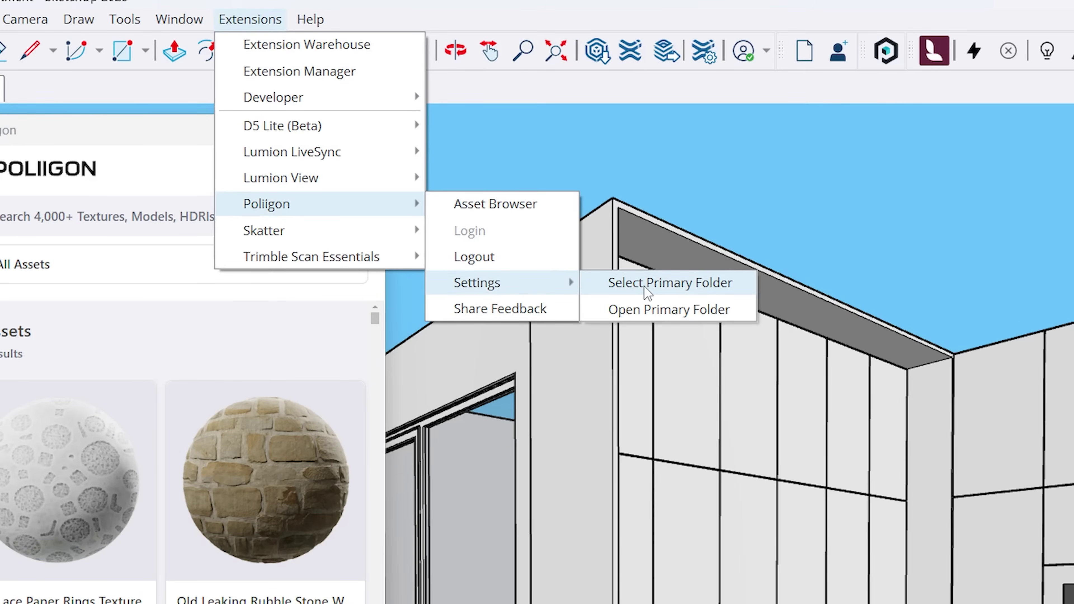
pyautogui.click(669, 283)
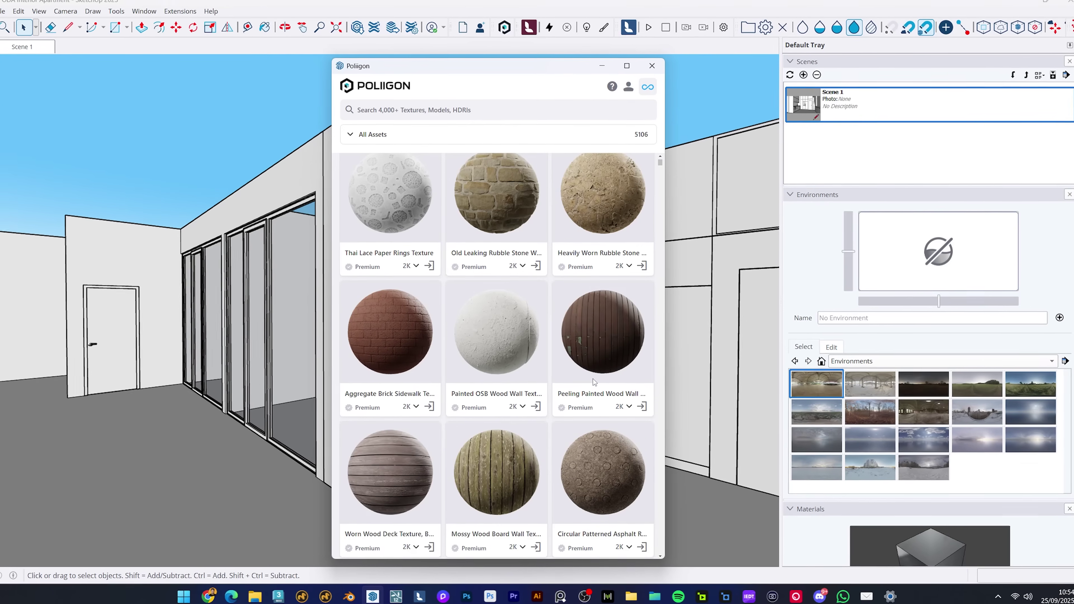
# - Browse the Poliigon Models, HDRIs and Free asset categories
pyautogui.scroll(-5, 594, 379)
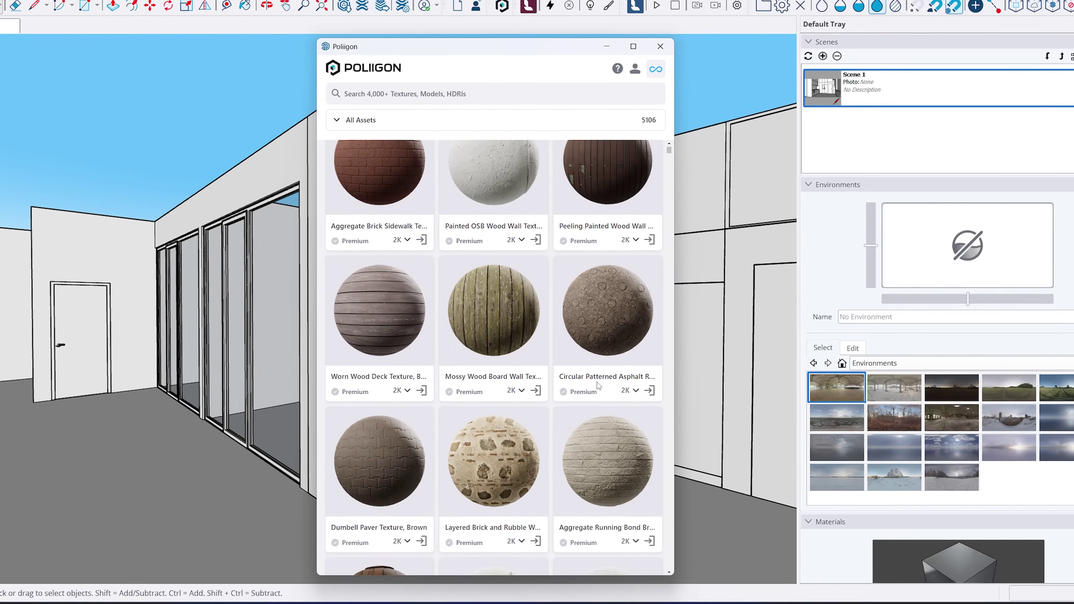
pyautogui.scroll(-8, 598, 383)
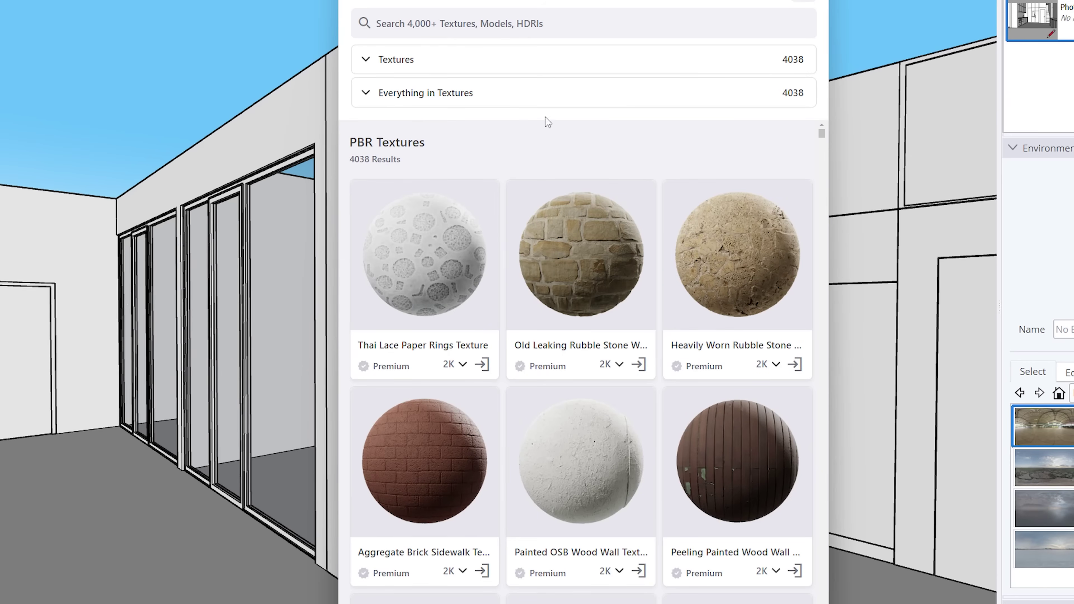
pyautogui.click(518, 59)
pyautogui.click(385, 130)
pyautogui.click(518, 59)
pyautogui.click(409, 148)
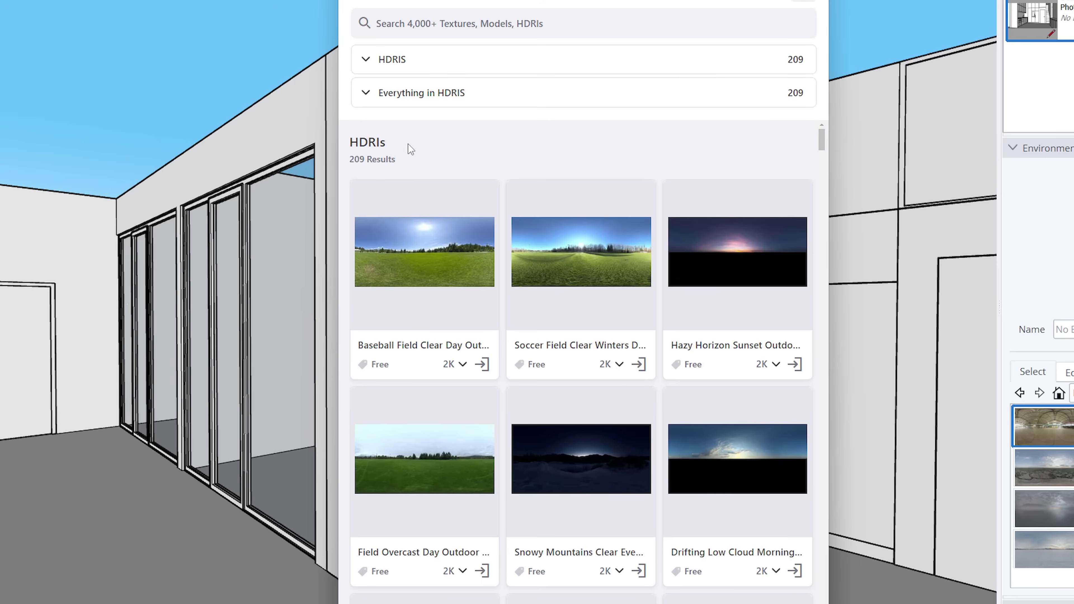
pyautogui.click(439, 69)
pyautogui.click(410, 169)
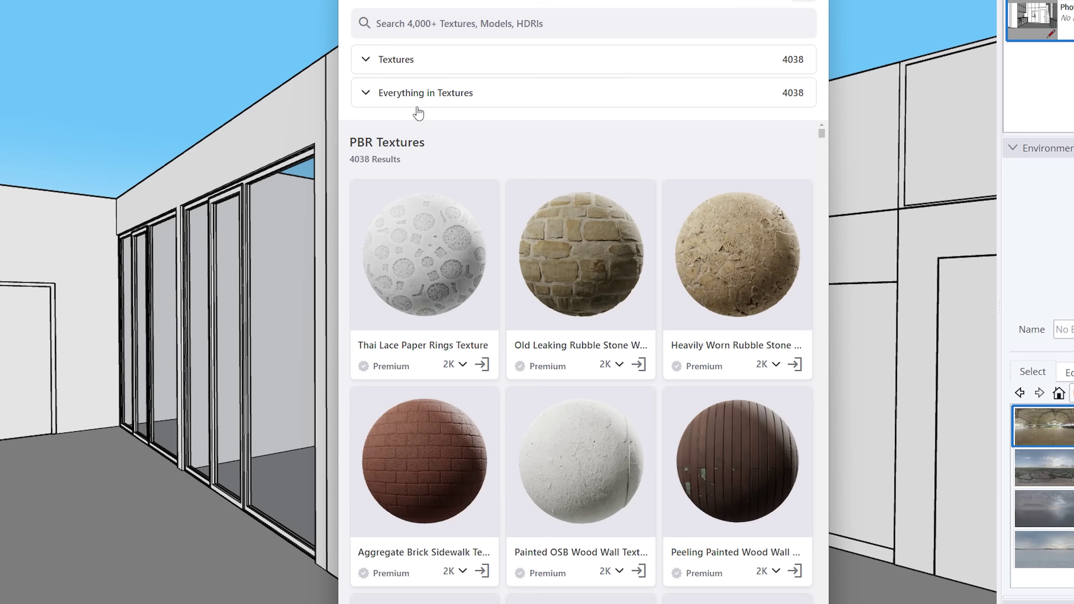
# - Filter Textures to the Flooring subcategory and scroll the 569 results
pyautogui.click(431, 94)
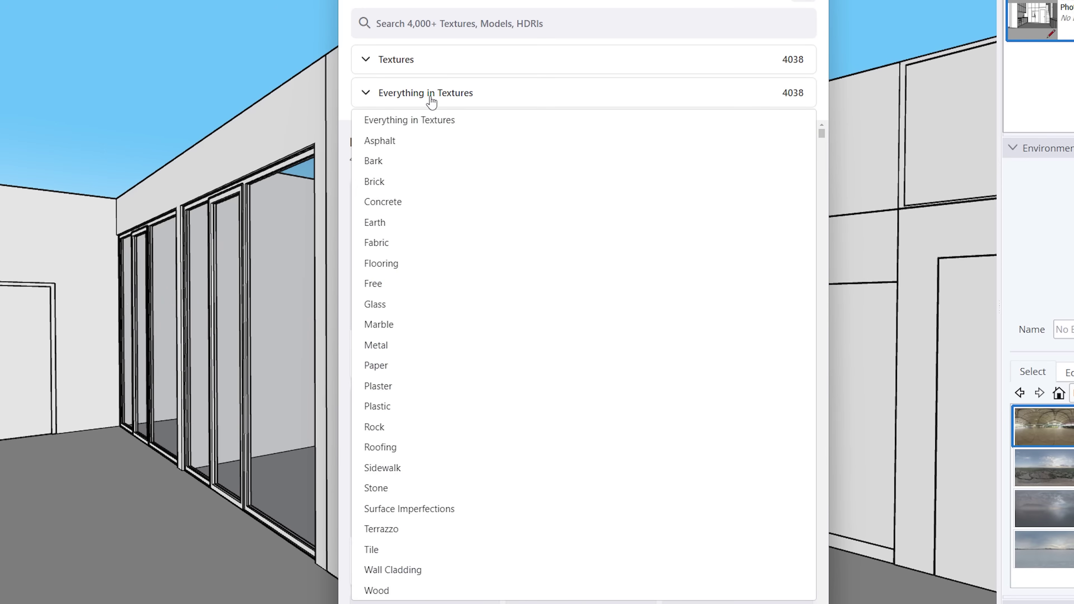
pyautogui.click(397, 267)
pyautogui.scroll(-1, 807, 243)
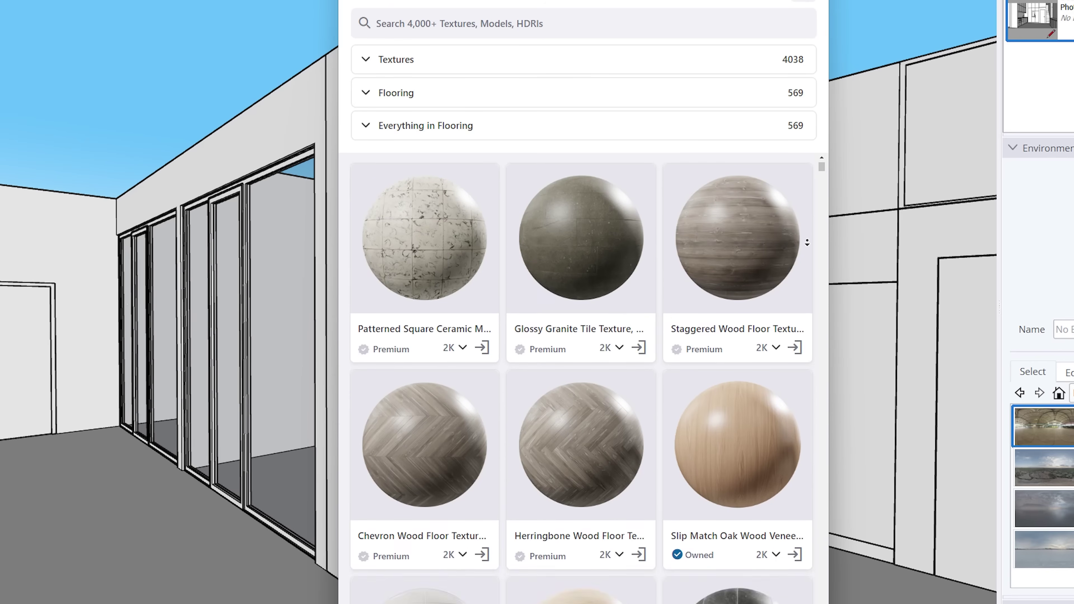
pyautogui.scroll(-15, 807, 246)
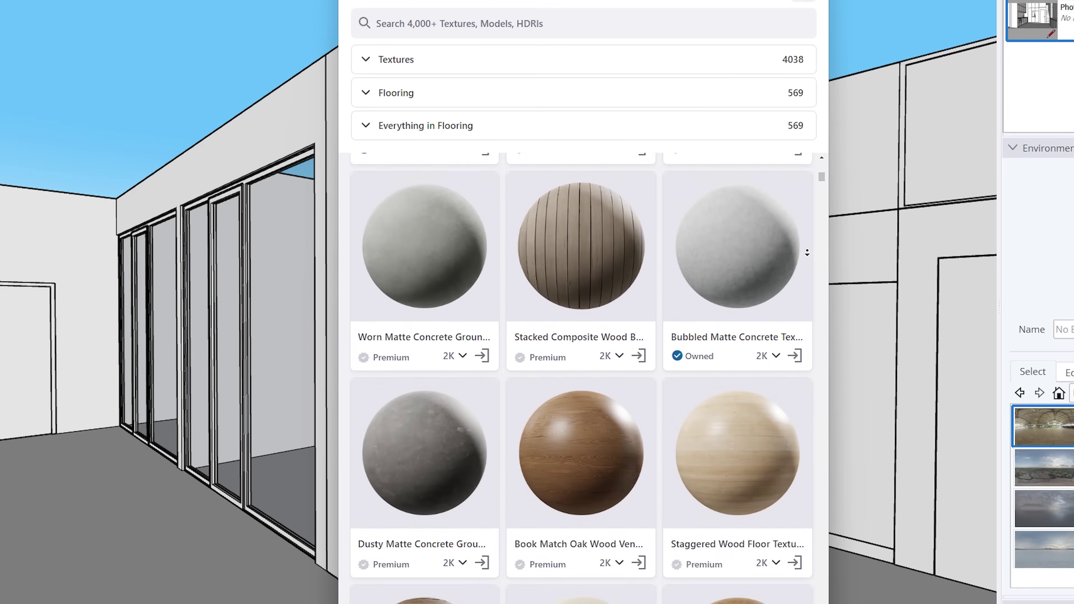
pyautogui.scroll(-15, 807, 253)
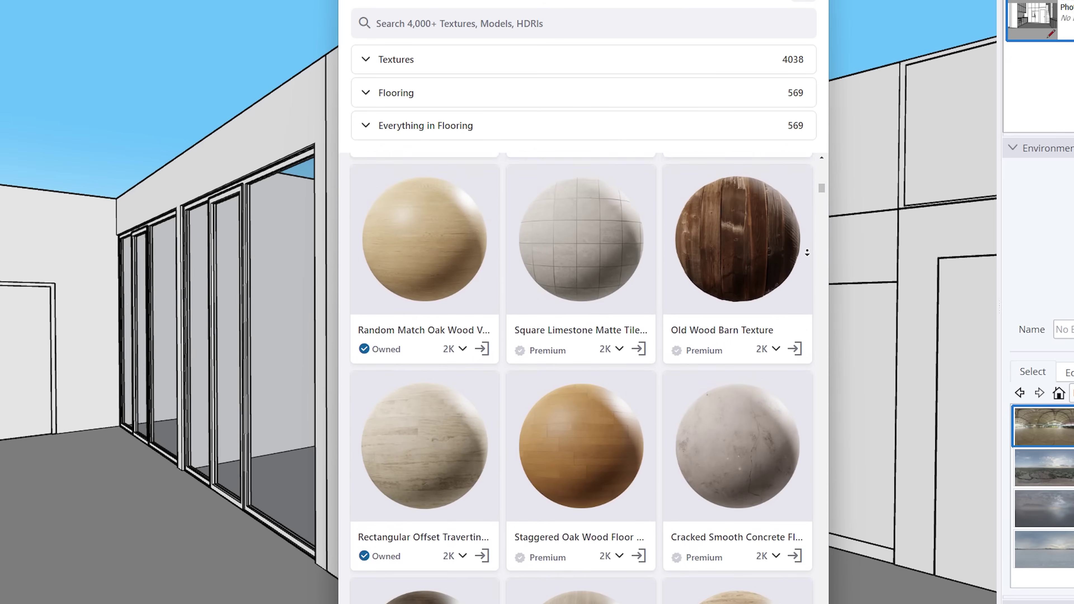
pyautogui.scroll(-1, 807, 252)
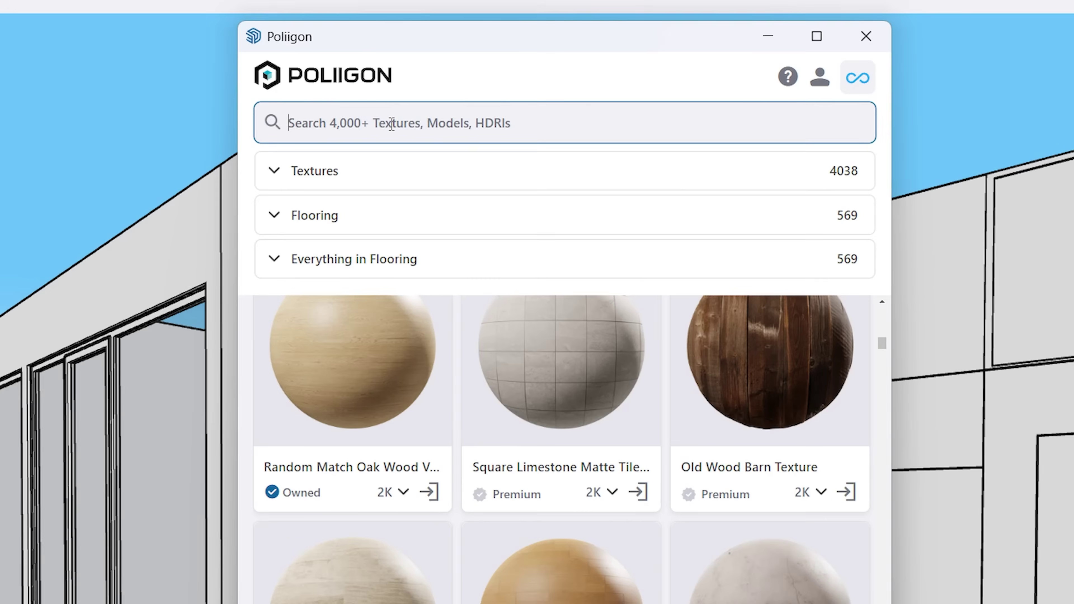
# - Search Poliigon for 'oak floor' and check the Oak Wood Board card's resolutions, keeping 2K
pyautogui.write('oak')
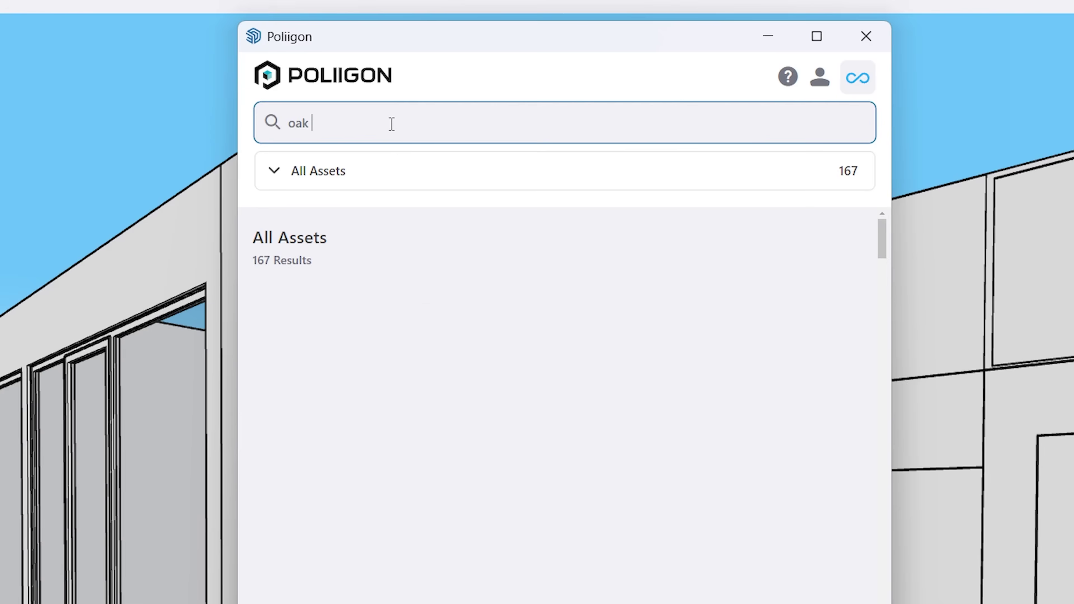
pyautogui.write(' floor')
pyautogui.scroll(-3, 835, 306)
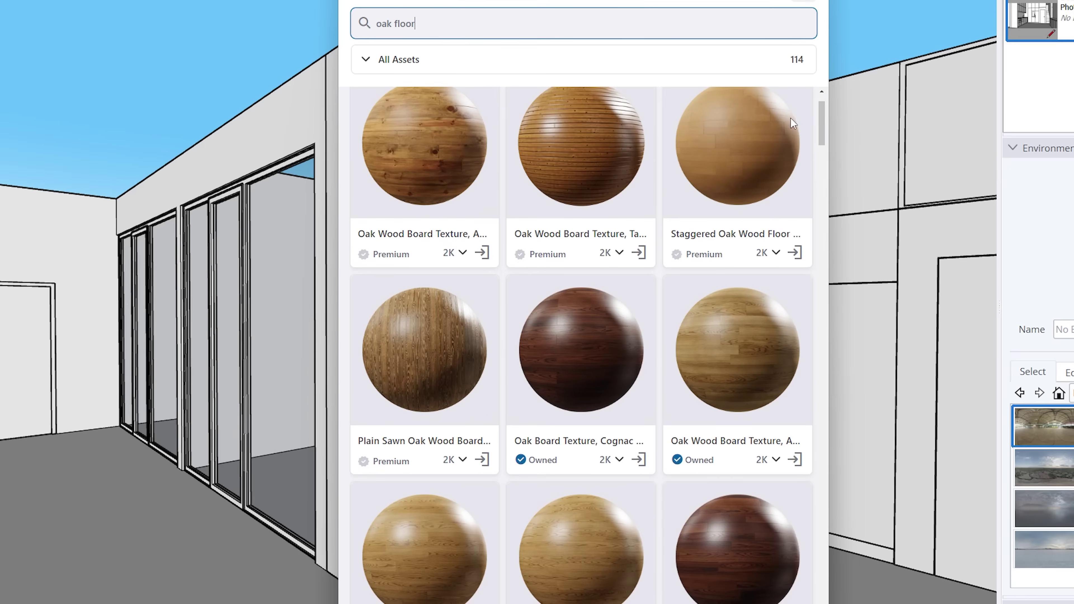
pyautogui.scroll(-5, 461, 351)
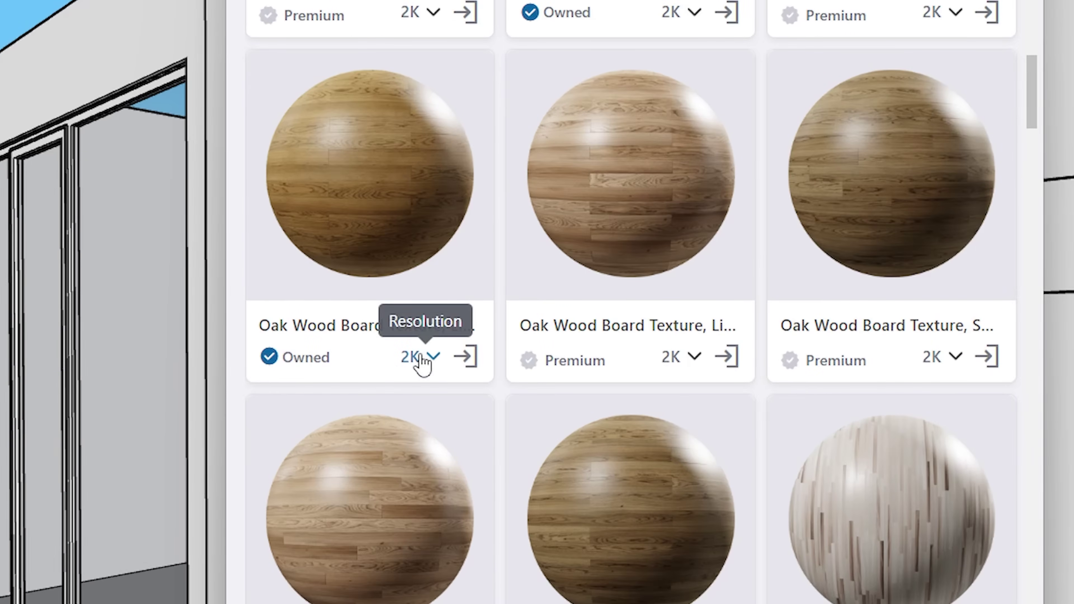
pyautogui.click(435, 358)
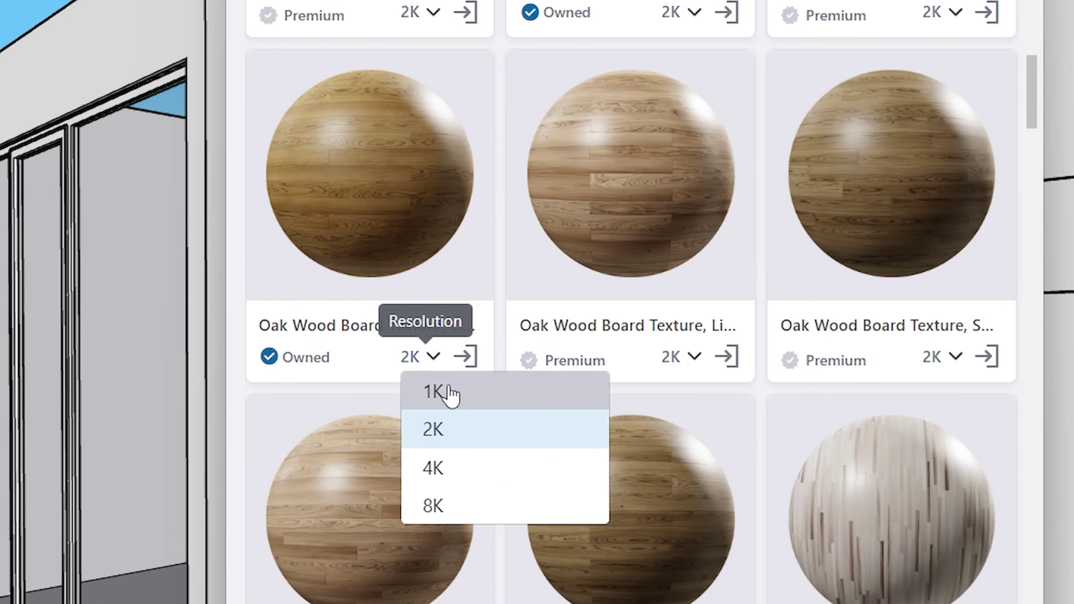
pyautogui.click(453, 432)
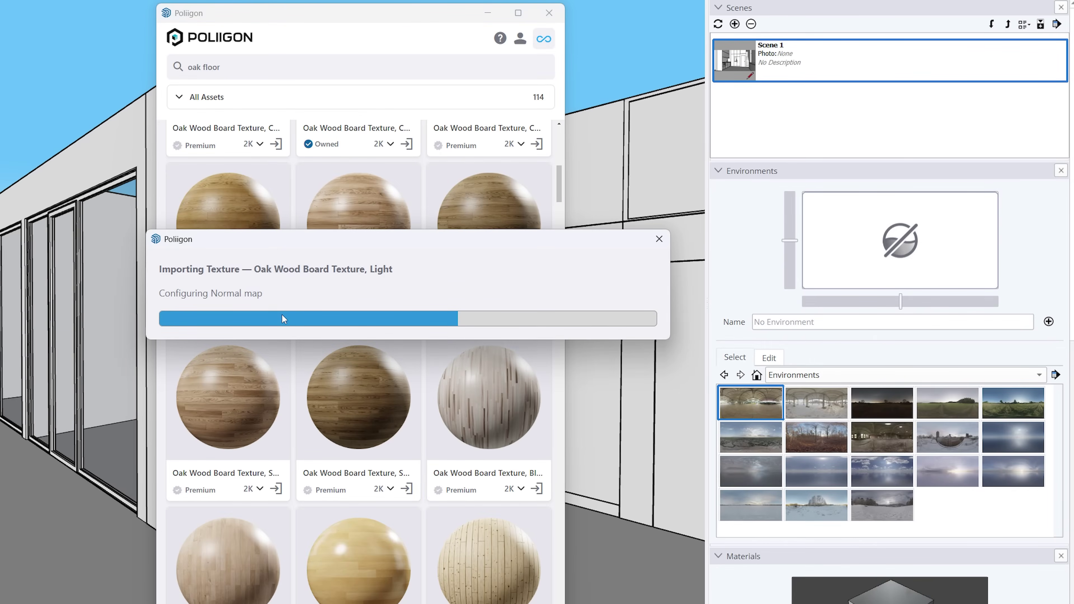
# - Import the oak board texture at 4K as WoodFlooringOakBrickBondAntiqueBronze001_4K
pyautogui.doubleClick(1015, 515)
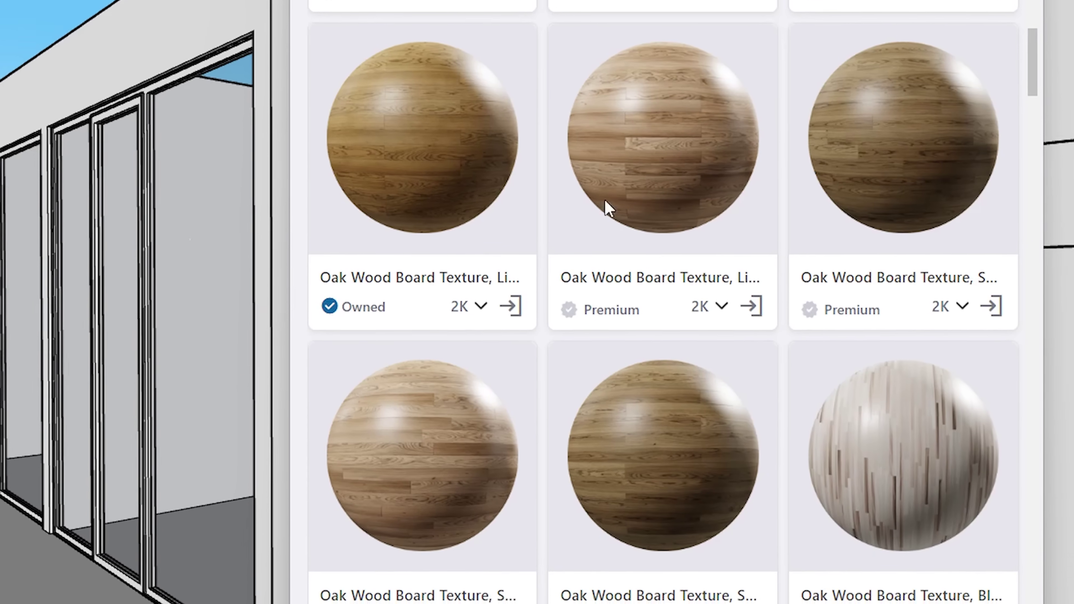
pyautogui.click(480, 306)
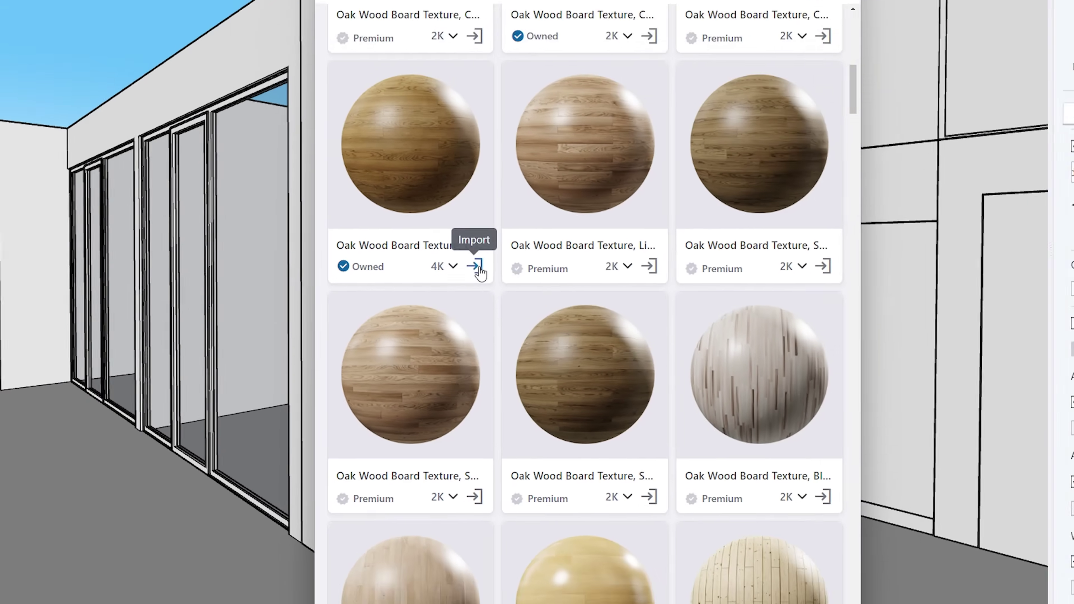
pyautogui.click(505, 233)
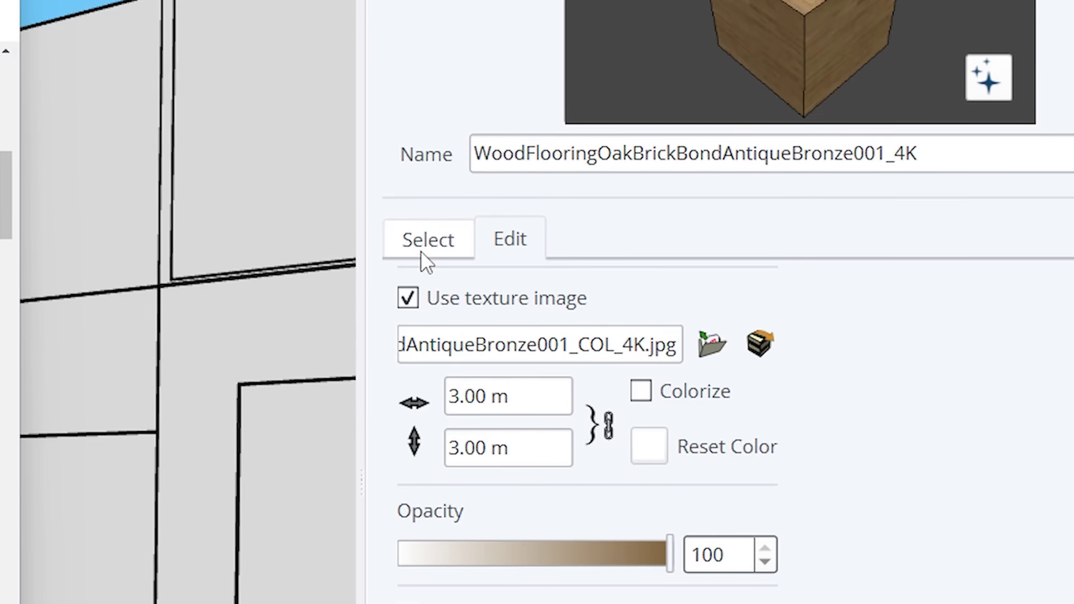
pyautogui.click(826, 222)
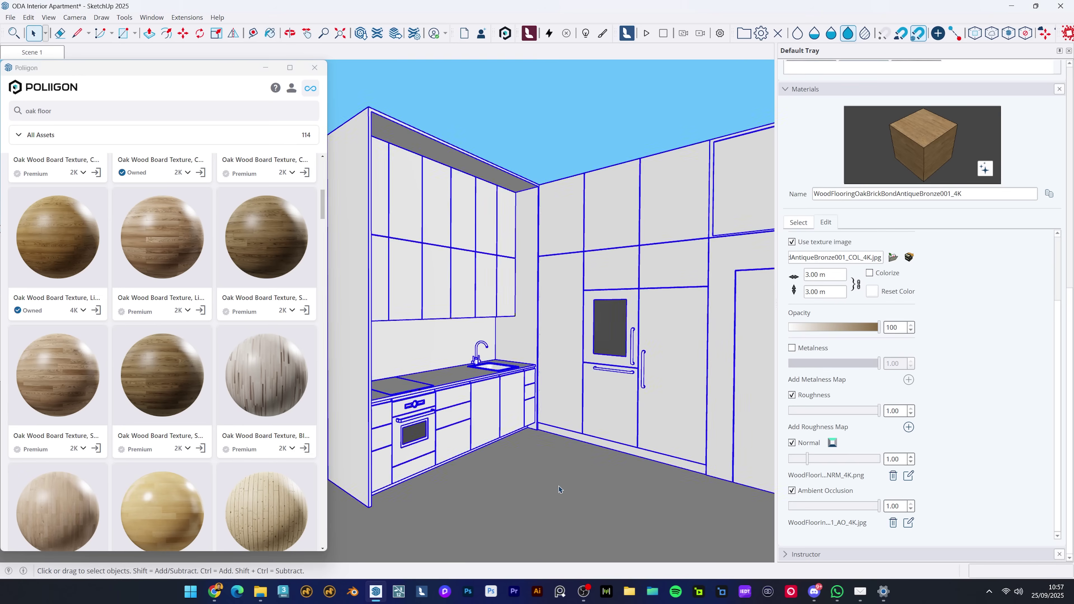
# - Paint the apartment floor with the 4K oak board material and orbit to check it
pyautogui.click(558, 490)
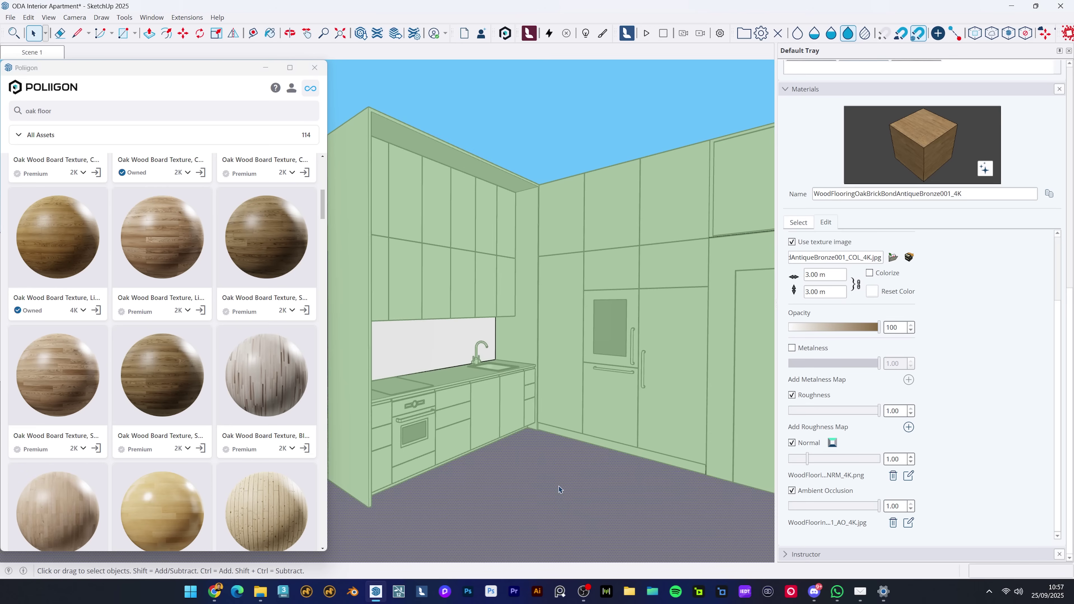
pyautogui.click(563, 481)
pyautogui.moveTo(563, 482)
pyautogui.mouseDown(button='middle')
pyautogui.moveTo(443, 361)
pyautogui.moveTo(599, 319)
pyautogui.mouseUp(button='middle')
pyautogui.press('space')
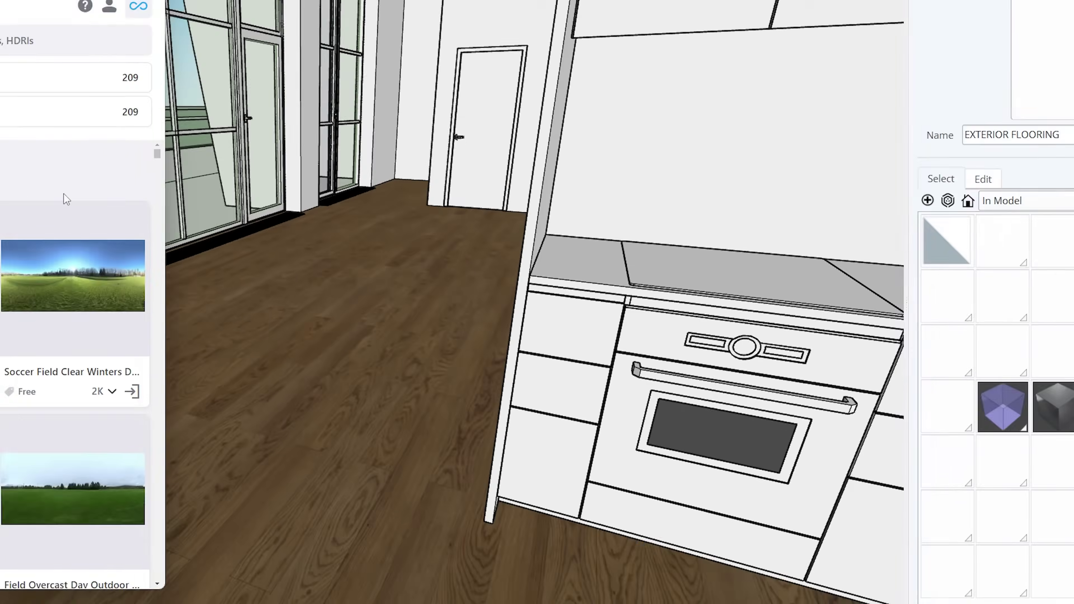
# - Place the sun on the Epping Forest cloudy-field HDRI environment to relight the room
pyautogui.scroll(-5, 506, 463)
pyautogui.scroll(-5, 238, 324)
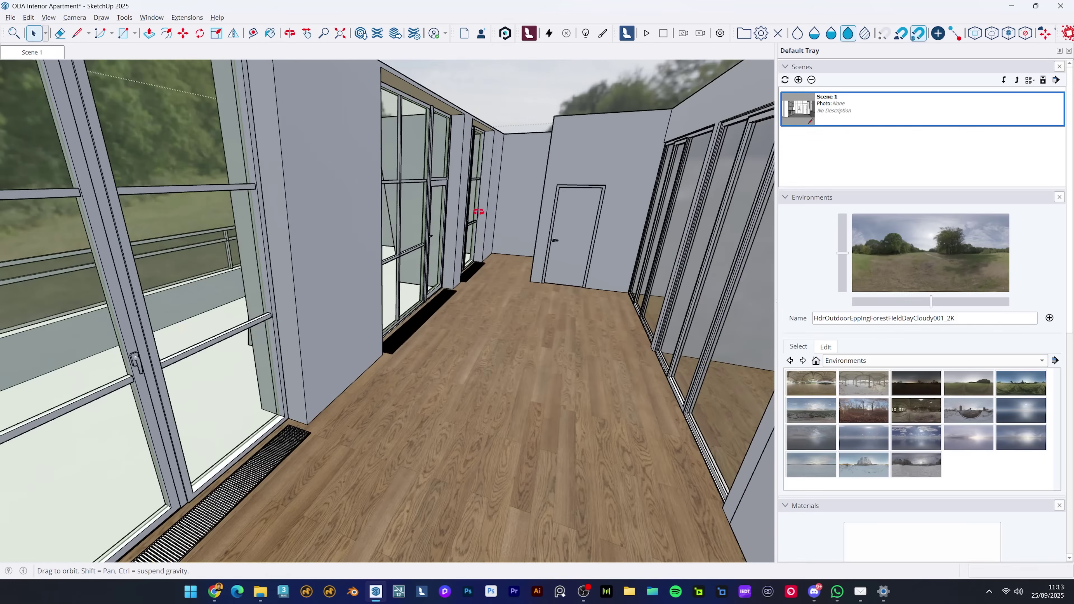
pyautogui.moveTo(479, 211); pyautogui.dragTo(511, 169)
pyautogui.moveTo(648, 180); pyautogui.dragTo(391, 334, button='middle')
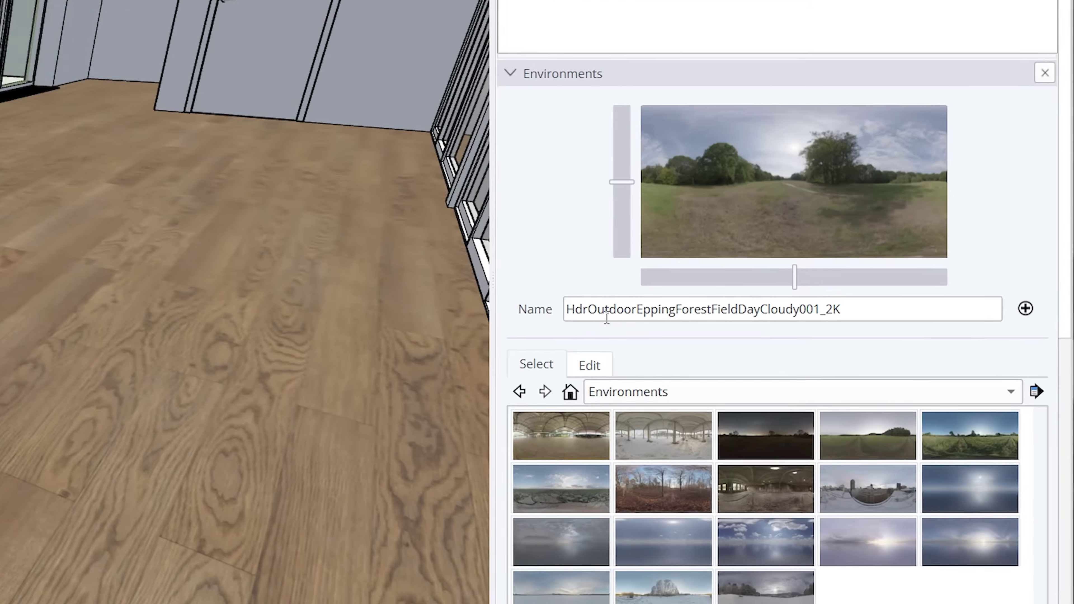
pyautogui.click(825, 346)
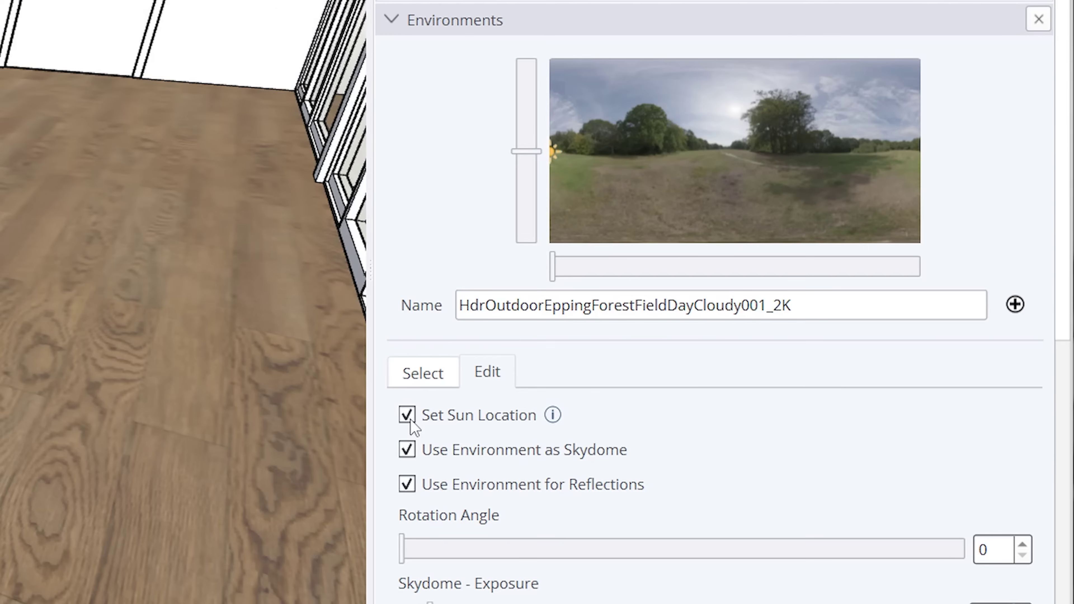
pyautogui.click(738, 111)
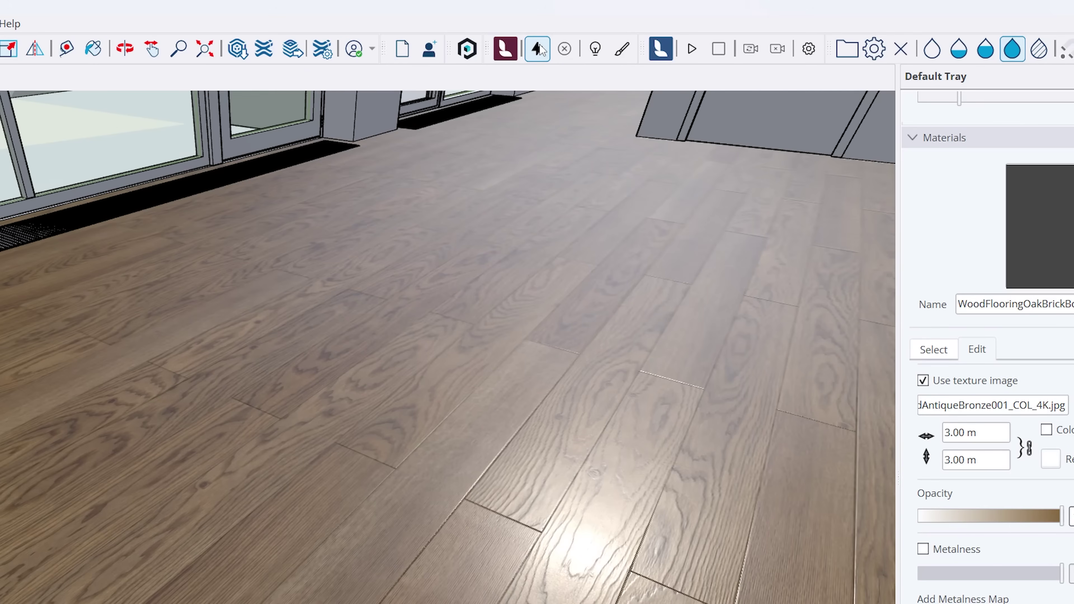
# - Start a Lumion LiveSync view of the model and orbit toward the kitchen sink
pyautogui.click(538, 49)
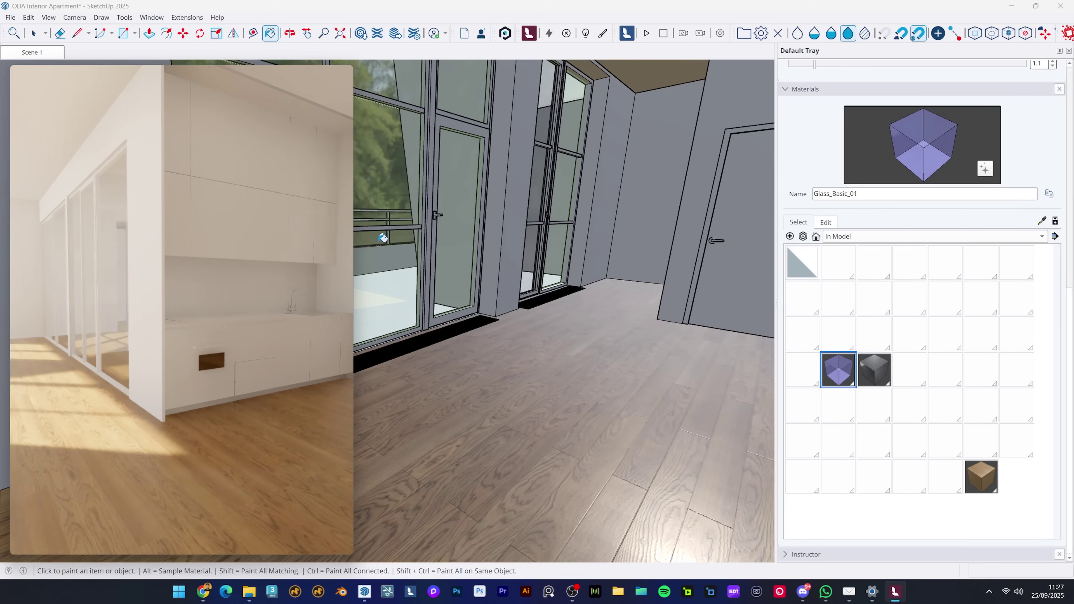
pyautogui.moveTo(563, 305); pyautogui.dragTo(586, 307, button='middle')
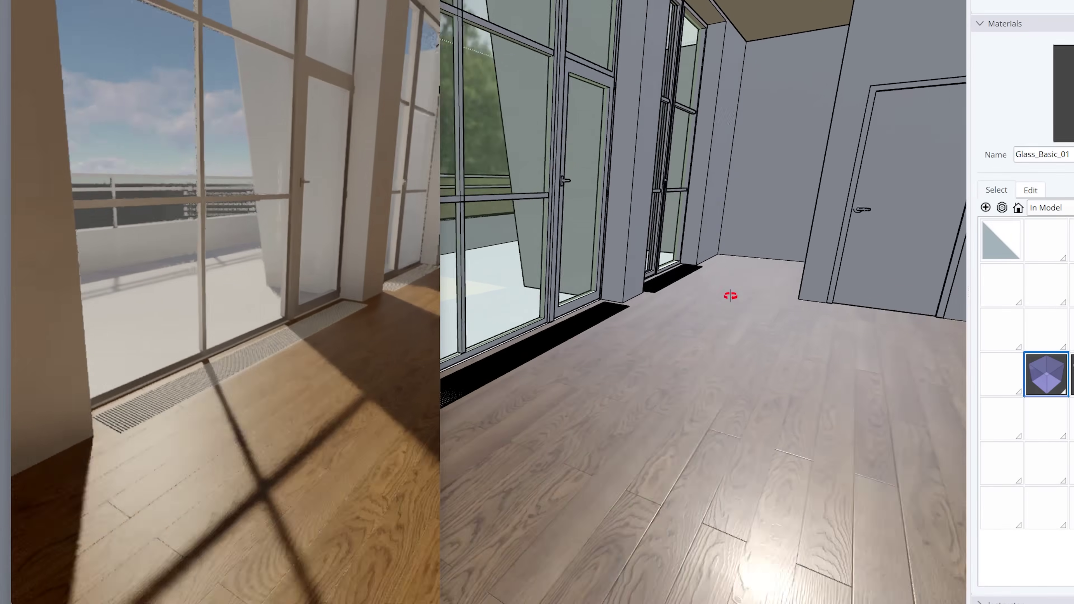
pyautogui.moveTo(730, 296)
pyautogui.mouseDown(button='middle')
pyautogui.moveTo(743, 293)
pyautogui.moveTo(678, 281)
pyautogui.moveTo(672, 344)
pyautogui.moveTo(703, 285)
pyautogui.moveTo(815, 247)
pyautogui.moveTo(625, 296)
pyautogui.mouseUp(button='middle')
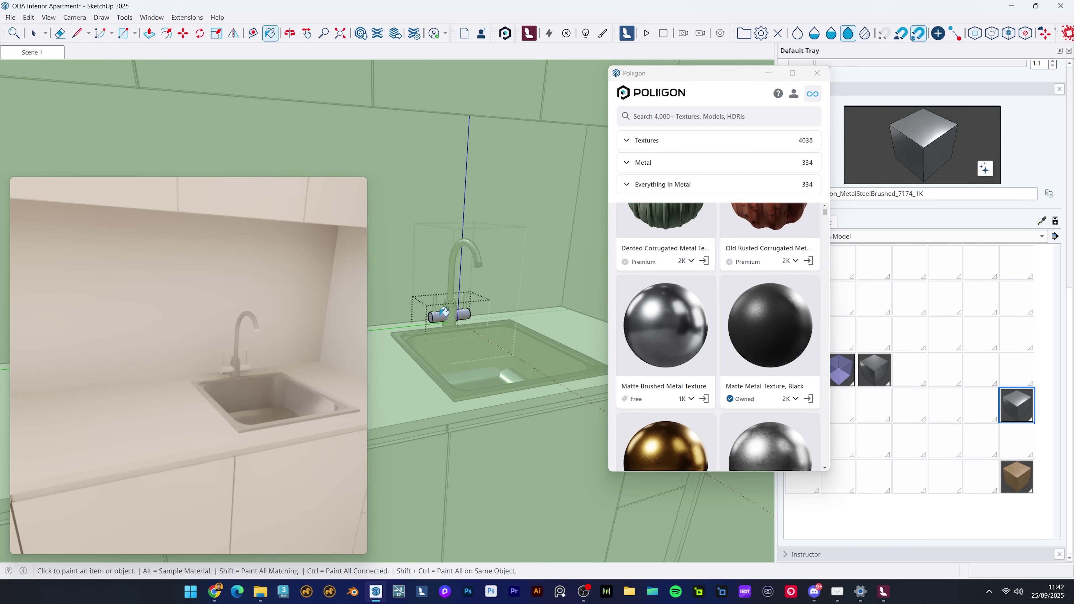
# - Paint the kitchen faucet with dark matte metal and import the Michelangelo Dolomite marble at 2K
pyautogui.click(444, 312)
pyautogui.press('space')
pyautogui.moveTo(444, 311)
pyautogui.mouseDown(button='middle')
pyautogui.moveTo(532, 279)
pyautogui.moveTo(506, 302)
pyautogui.moveTo(502, 329)
pyautogui.moveTo(501, 228)
pyautogui.moveTo(503, 238)
pyautogui.mouseUp(button='middle')
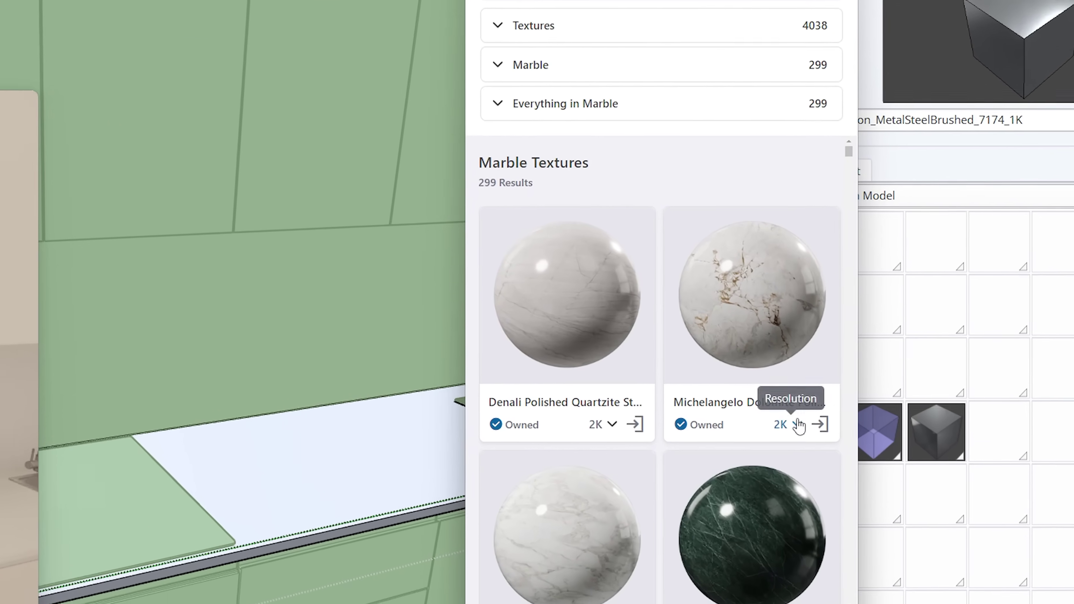
pyautogui.click(820, 424)
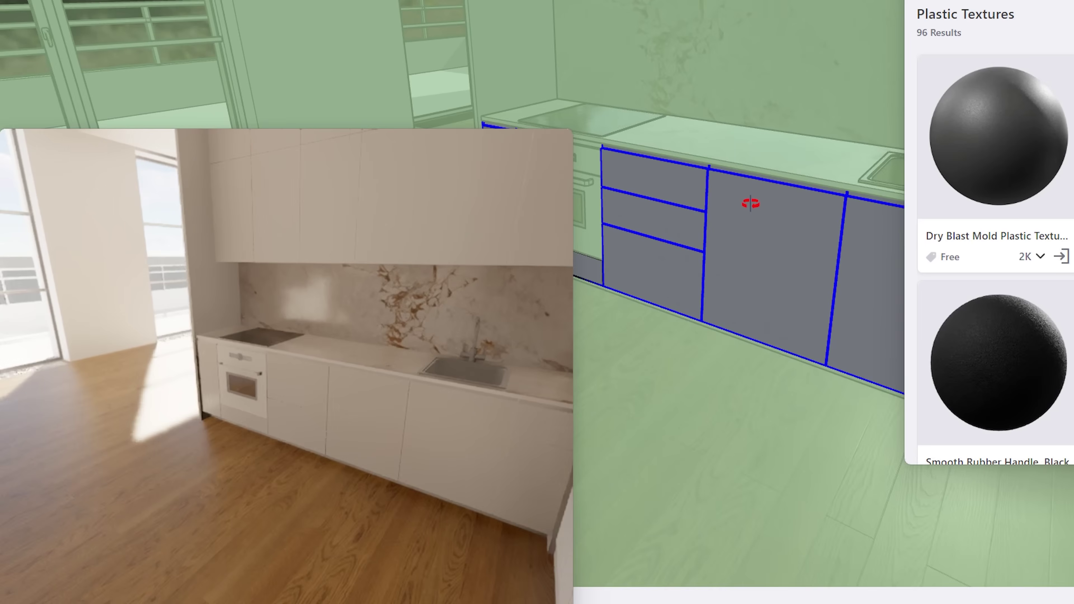
# - Duplicate Poliigon_PlasticMoldWorn_7486_2K and lower the copy's lightness from 89 to 68
pyautogui.moveTo(748, 204)
pyautogui.mouseDown(button='middle')
pyautogui.moveTo(717, 213)
pyautogui.moveTo(761, 310)
pyautogui.moveTo(679, 278)
pyautogui.moveTo(583, 304)
pyautogui.moveTo(564, 270)
pyautogui.mouseUp(button='middle')
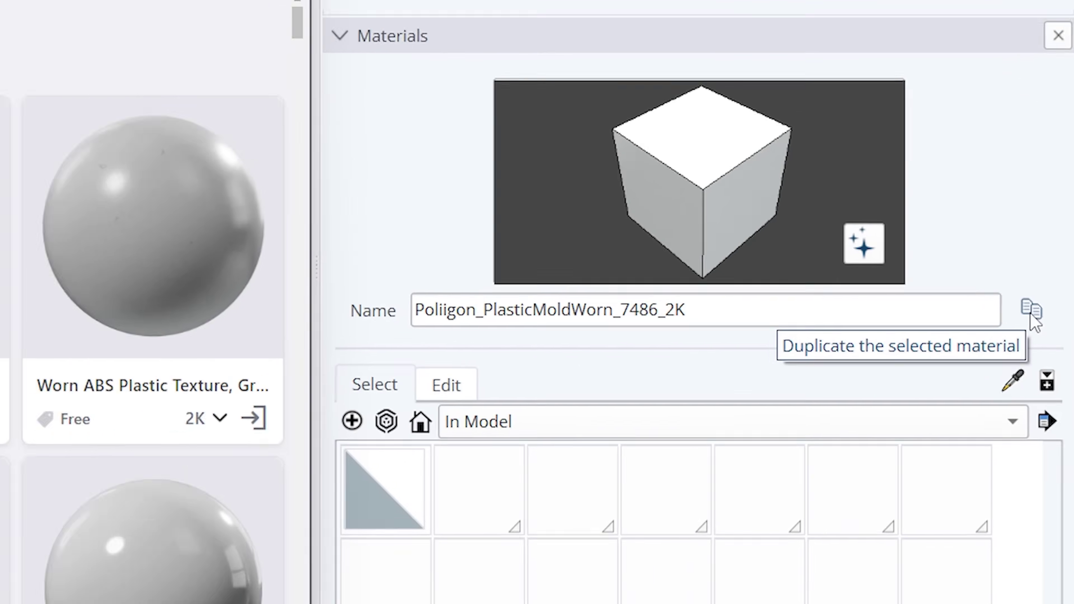
pyautogui.click(993, 323)
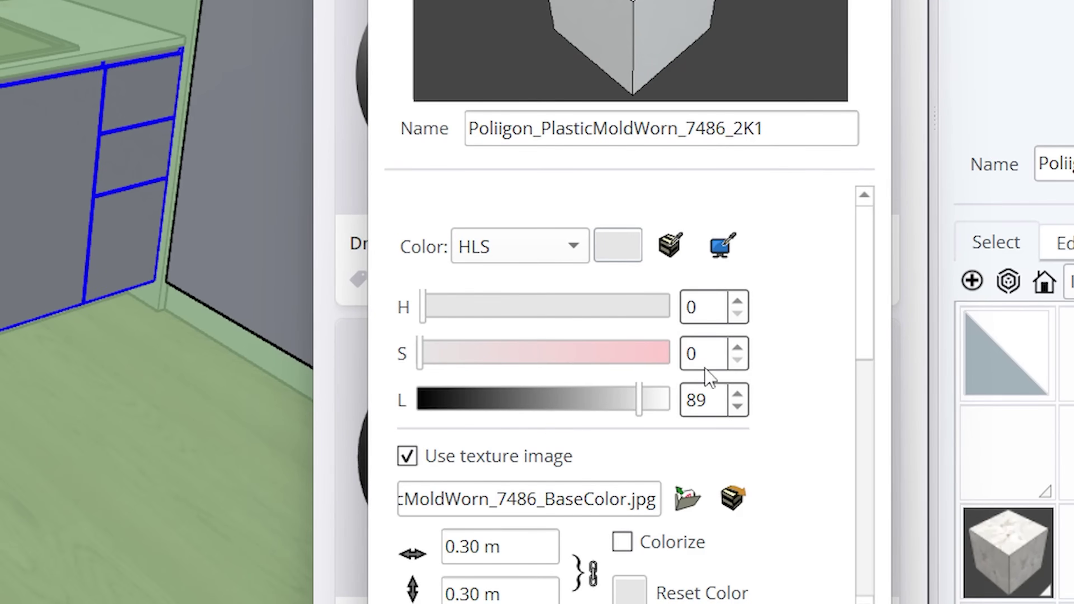
pyautogui.moveTo(641, 400); pyautogui.dragTo(586, 401)
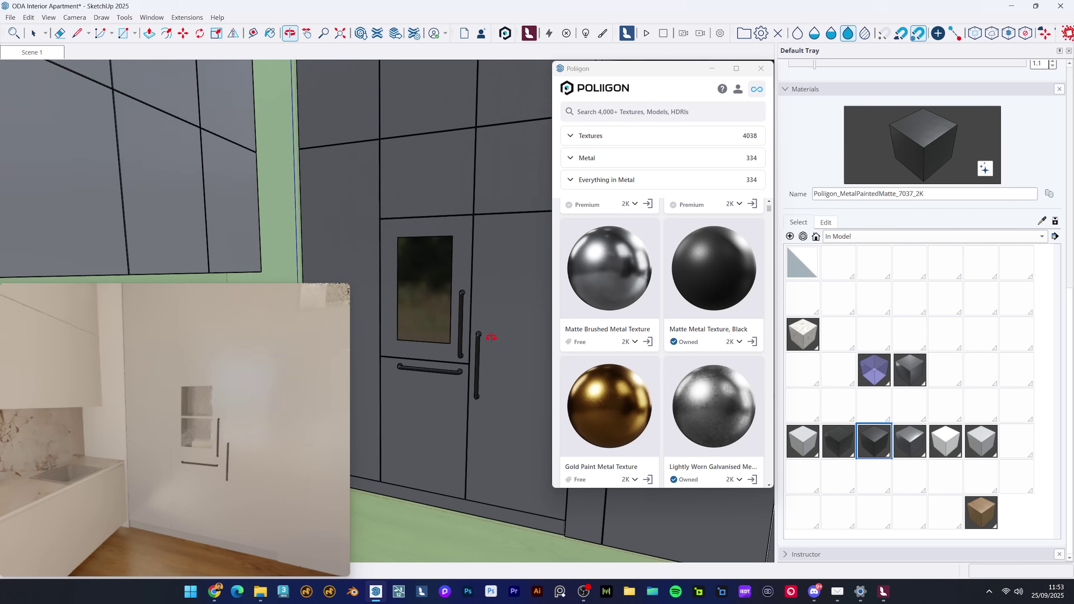
pyautogui.moveTo(491, 338); pyautogui.dragTo(450, 295, button='middle')
pyautogui.scroll(-2, 449, 295)
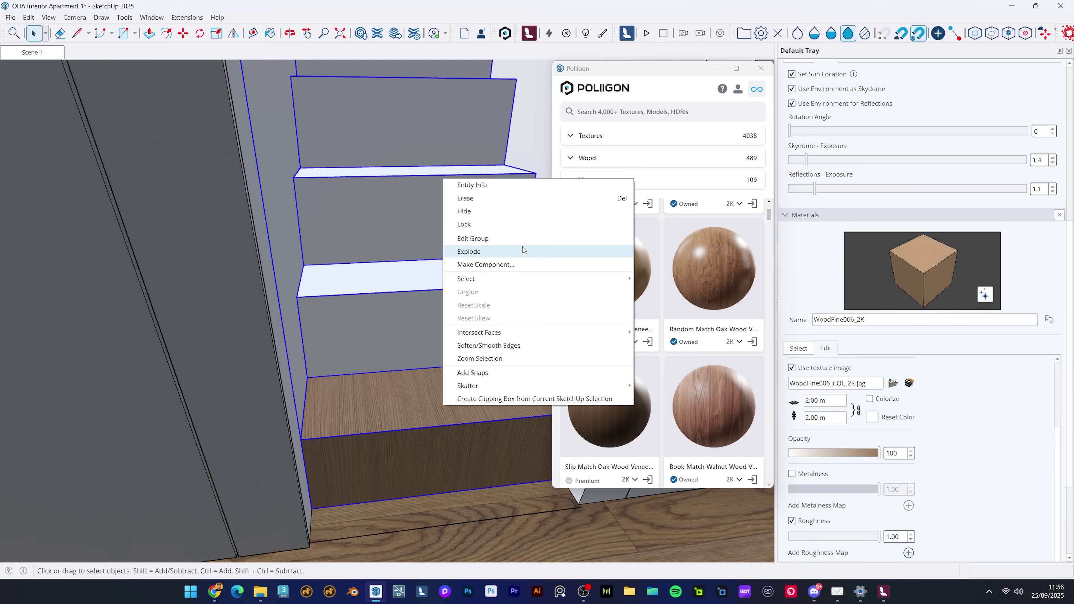
# - Rotate the wood texture on the stair step's top face by 180 degrees
pyautogui.click(407, 411)
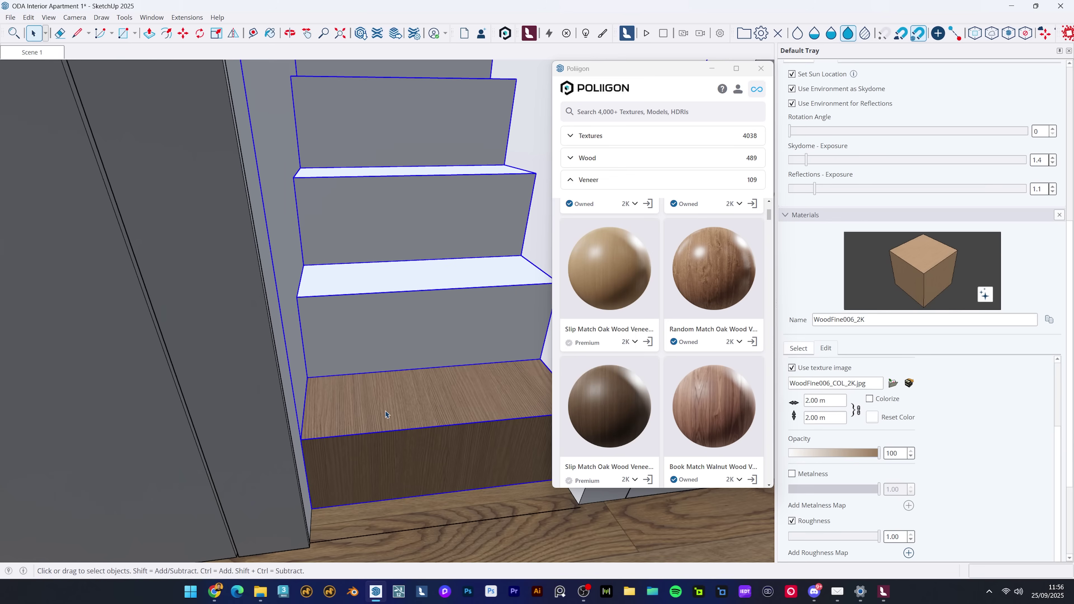
pyautogui.rightClick(386, 409)
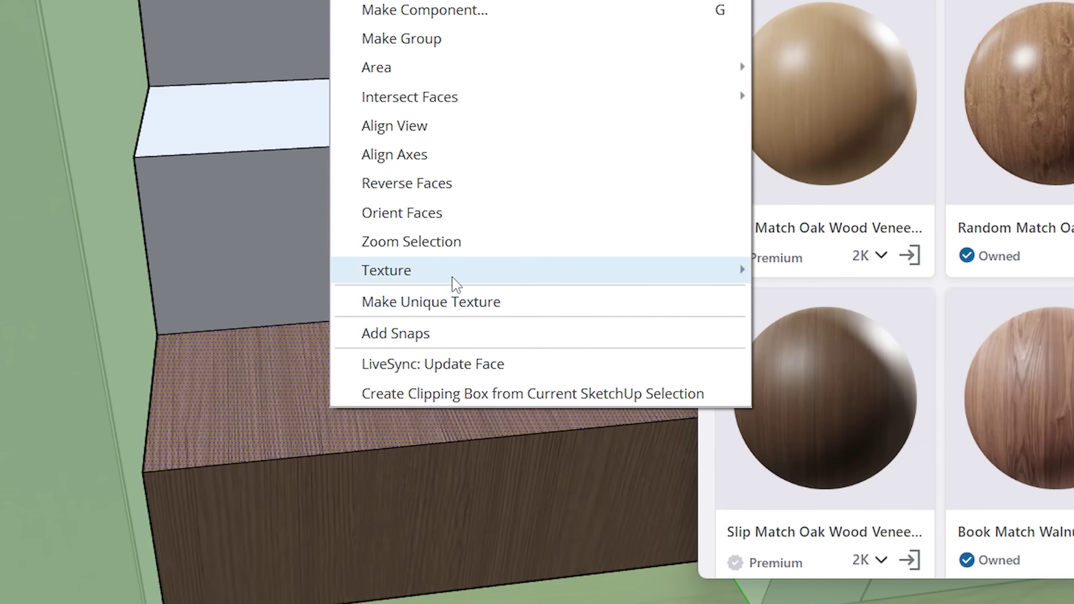
pyautogui.moveTo(451, 283)
pyautogui.click(855, 273)
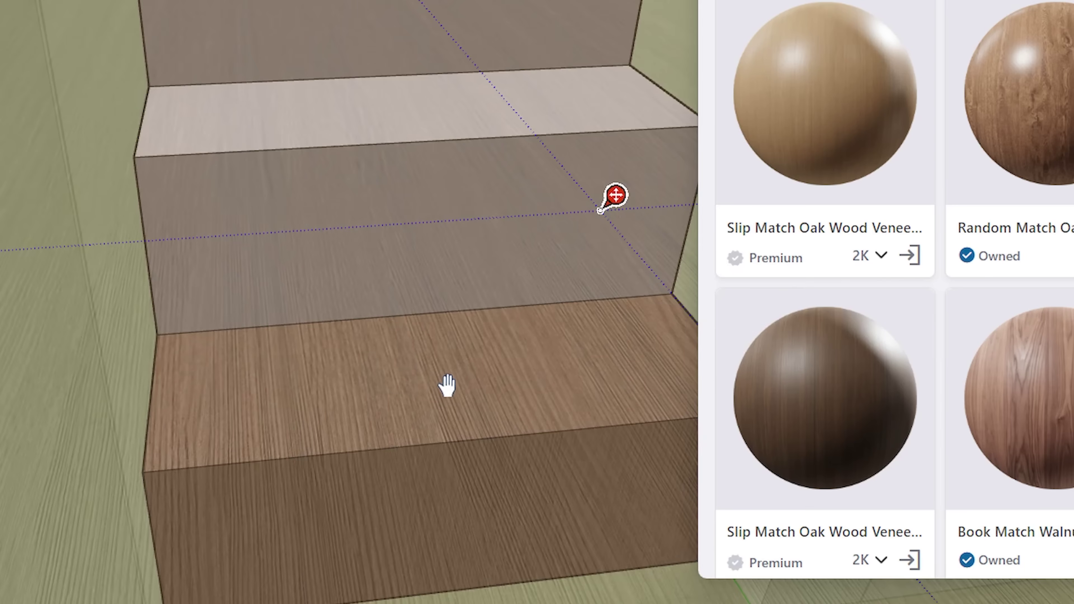
pyautogui.rightClick(451, 381)
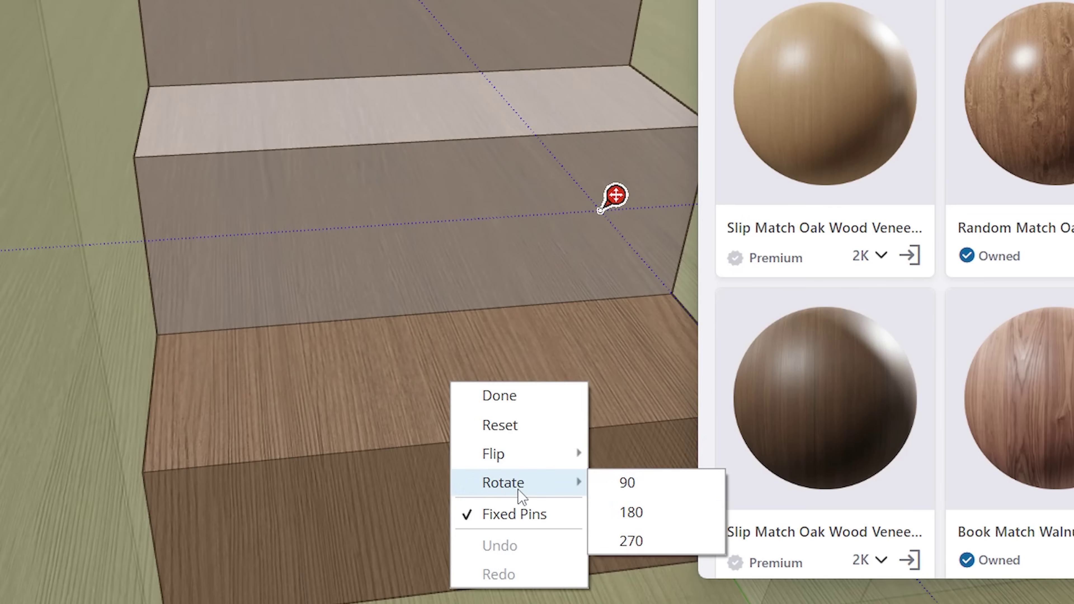
pyautogui.click(631, 512)
pyautogui.press('Return')
# - Orbit out to the whole staircase and open the stairs group for editing
pyautogui.moveTo(659, 492); pyautogui.dragTo(455, 265, button='middle')
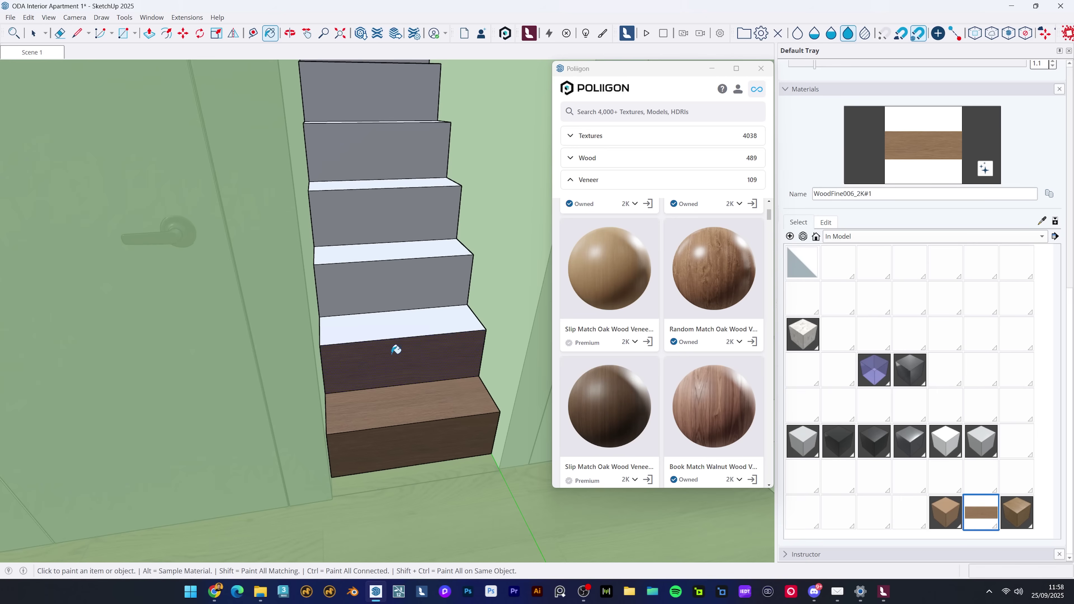
pyautogui.moveTo(296, 184); pyautogui.dragTo(290, 192, button='middle')
pyautogui.moveTo(401, 279); pyautogui.dragTo(375, 400, button='middle')
pyautogui.click(374, 399)
pyautogui.press('space')
pyautogui.doubleClick(378, 401)
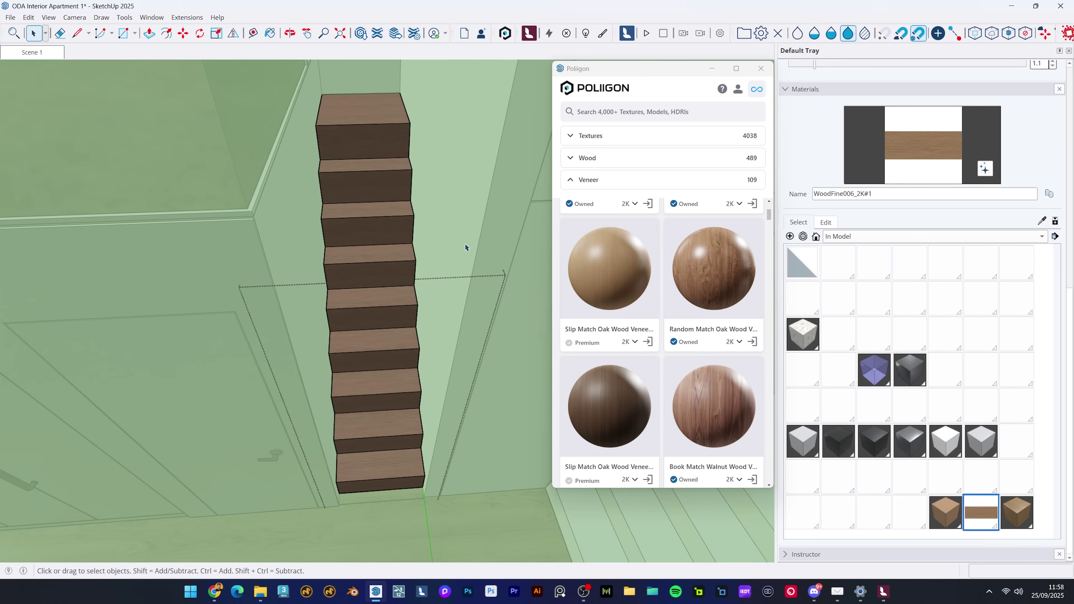
pyautogui.moveTo(465, 247); pyautogui.dragTo(440, 294, button='middle')
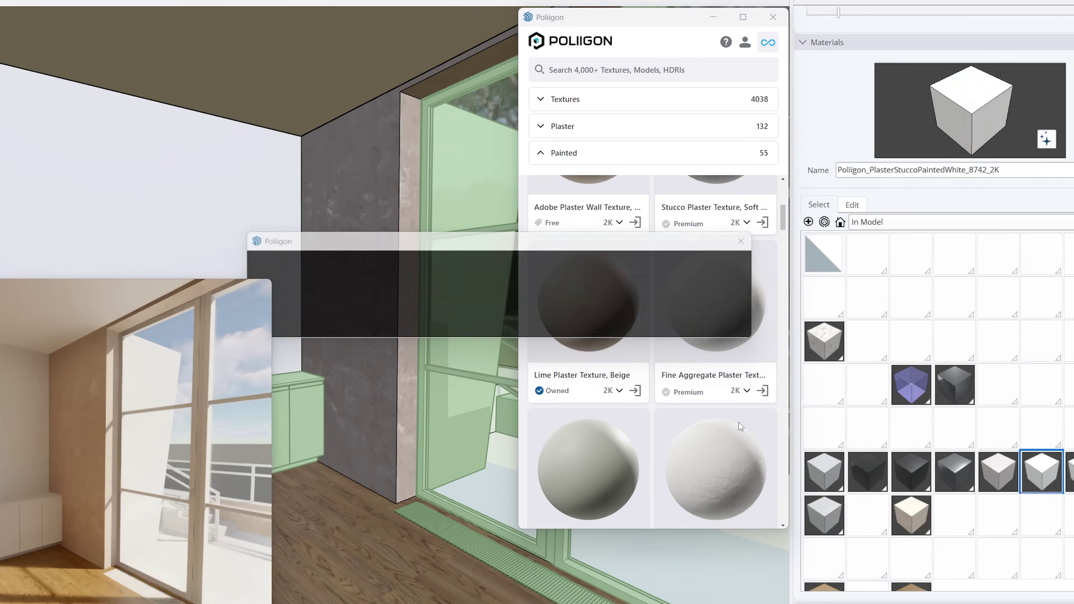
# - Import the matte board-form concrete texture from the Poliigon panel
pyautogui.scroll(-1, 718, 338)
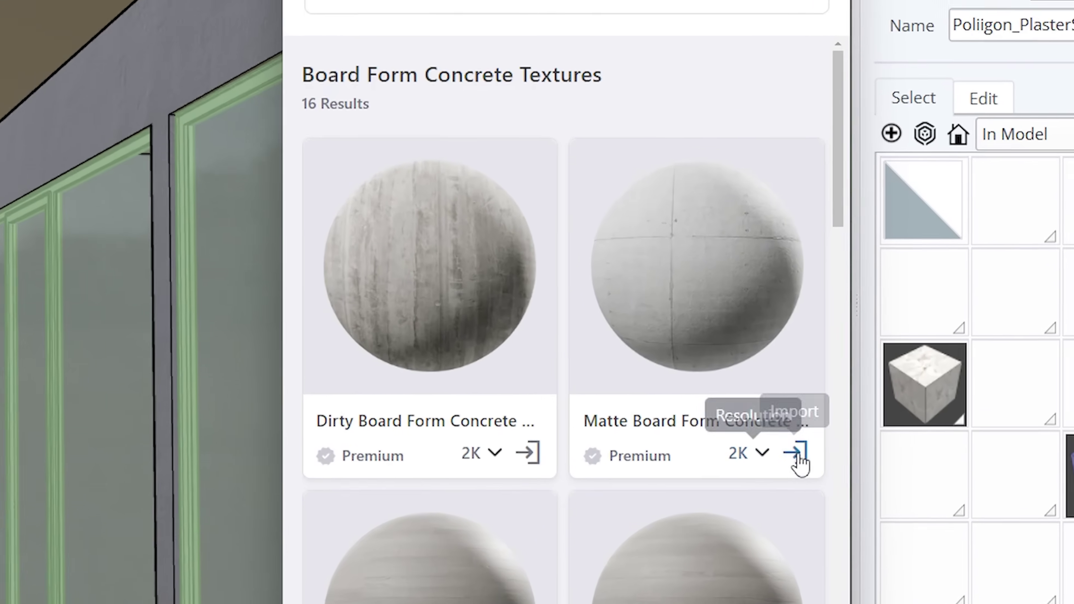
pyautogui.click(769, 398)
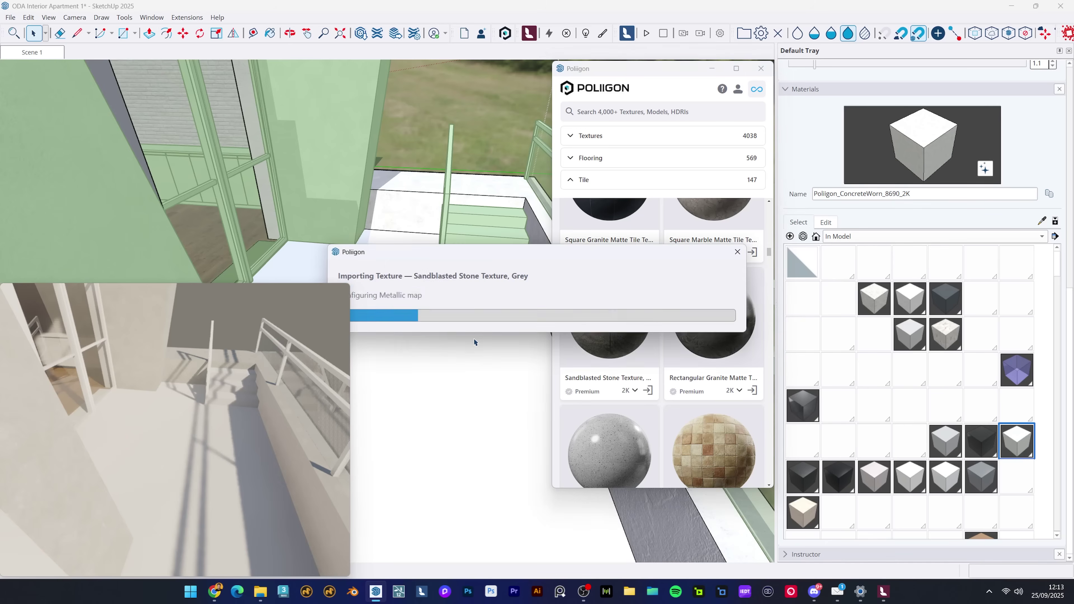
# - Import the grey Sandblasted Stone texture for the balcony floor and move in close to the railing frame
pyautogui.click(473, 337)
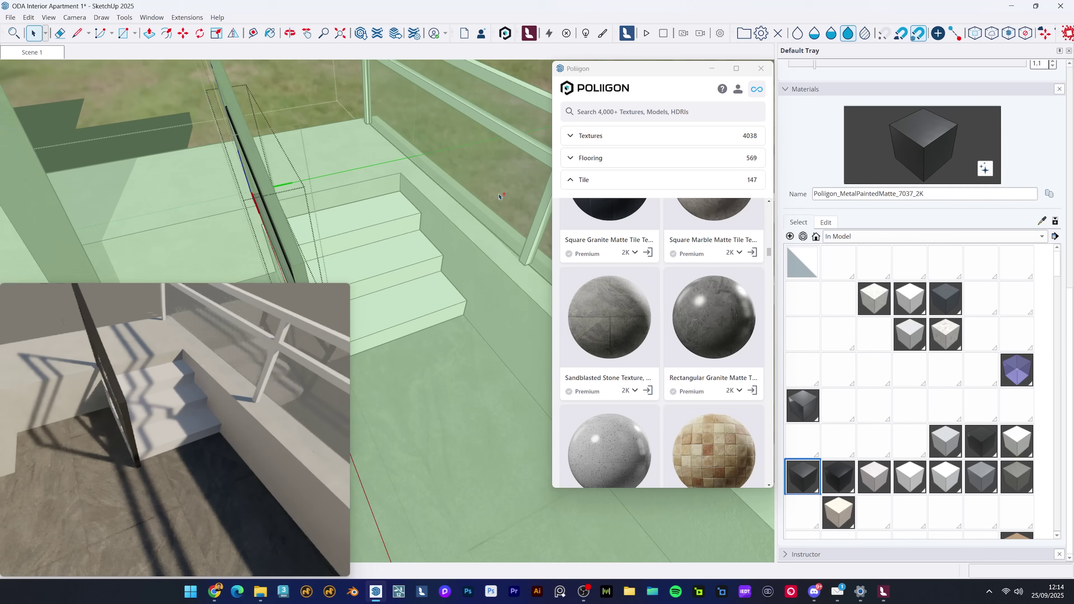
pyautogui.scroll(5, 534, 163)
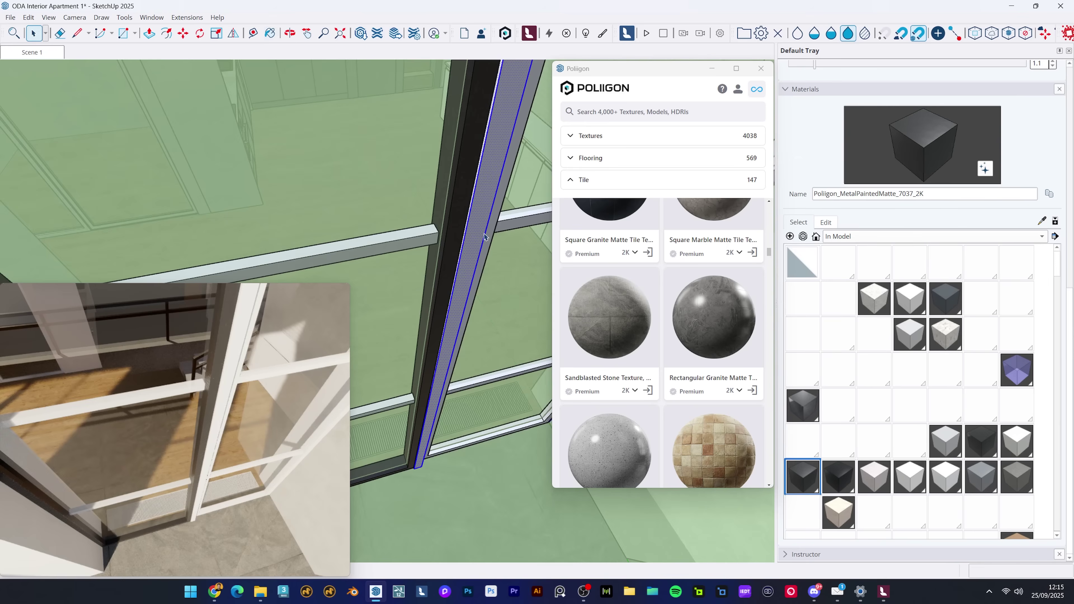
pyautogui.moveTo(534, 162); pyautogui.dragTo(325, 193, button='middle')
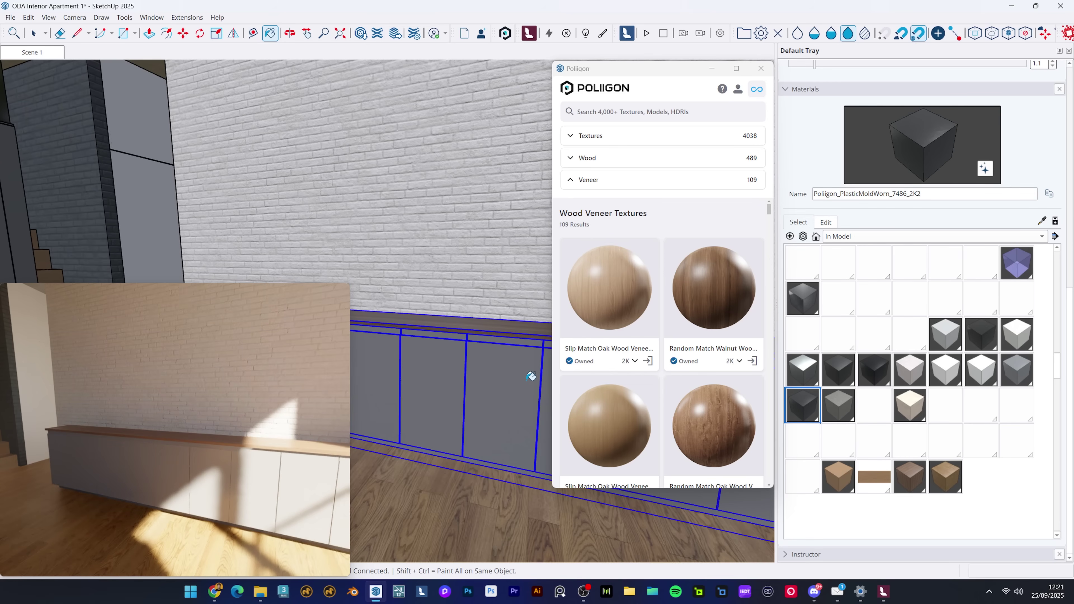
# - Paint the long cabinet's doors with the dark plastic material
pyautogui.press('space')
pyautogui.doubleClick(512, 384)
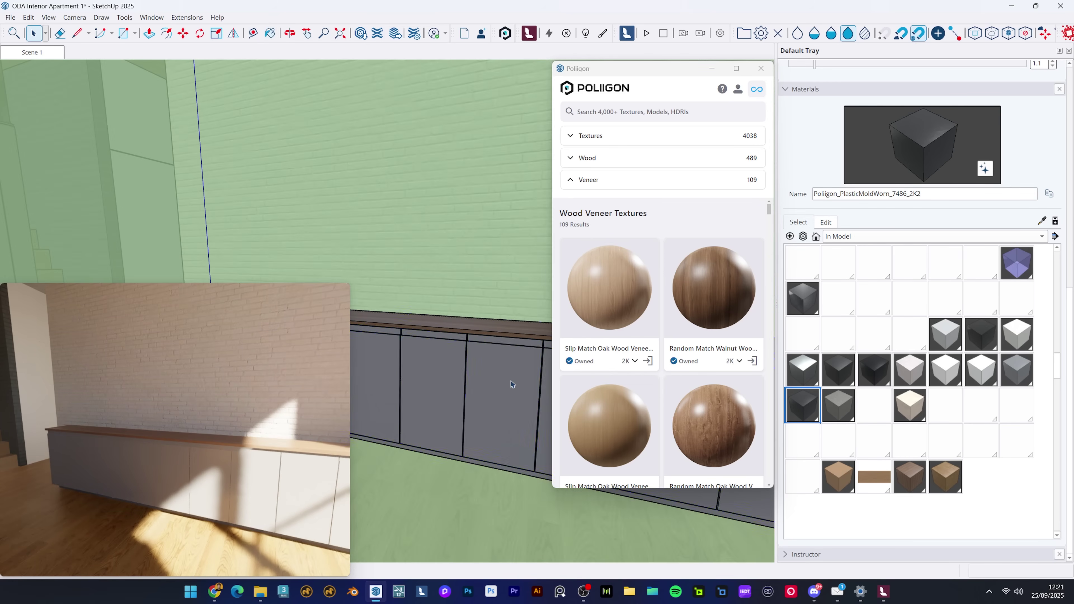
pyautogui.doubleClick(516, 375)
pyautogui.click(521, 342)
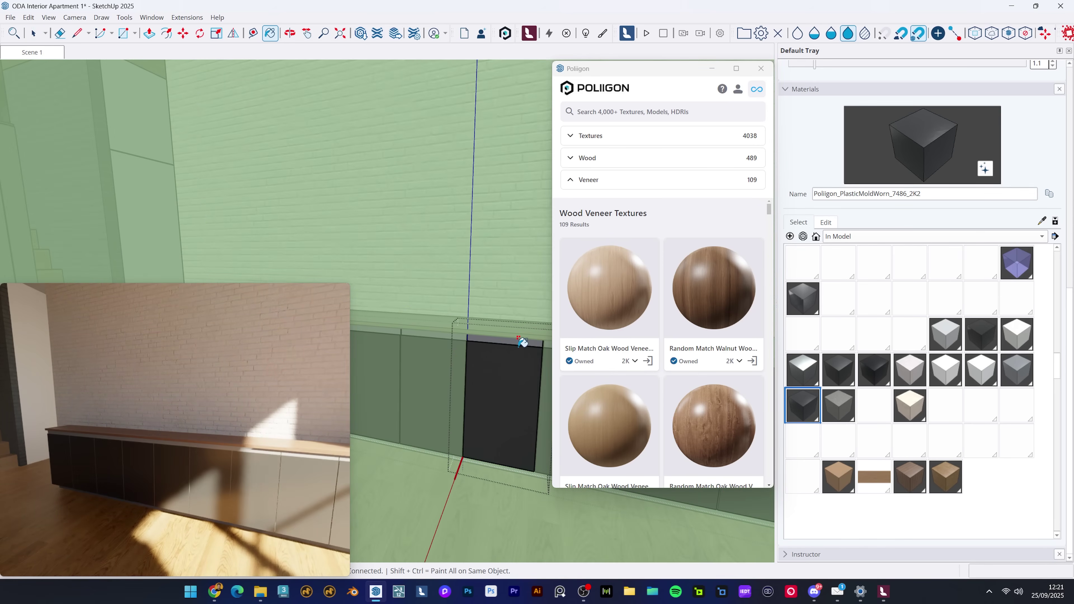
pyautogui.scroll(3, 465, 448)
pyautogui.press('space')
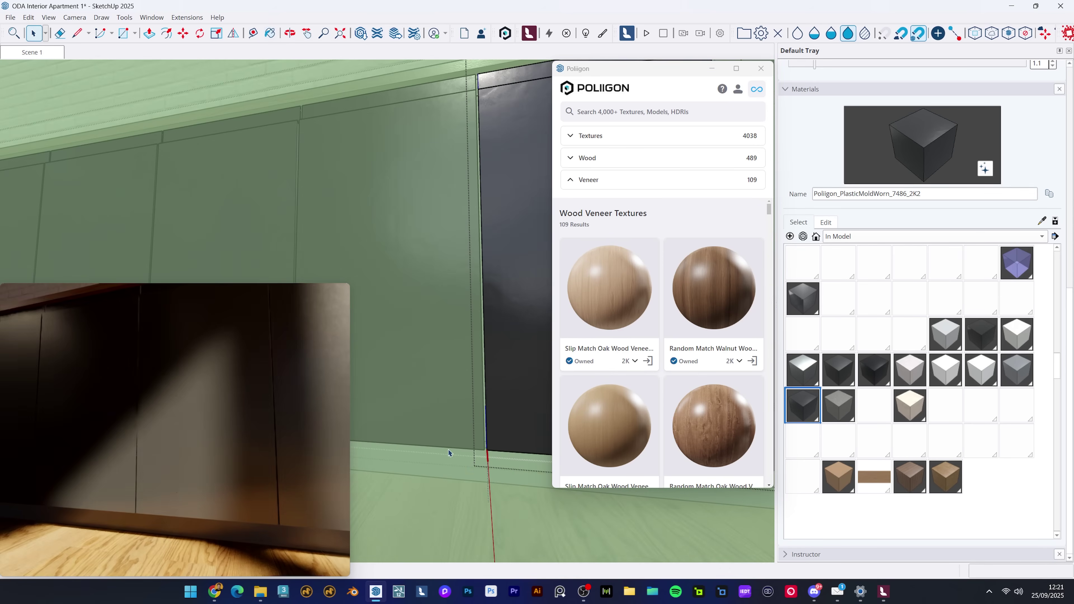
pyautogui.scroll(-5, 404, 419)
# - Paint the cabinet top with Poliigon walnut veneer and set its roughness to 0.60
pyautogui.moveTo(426, 343); pyautogui.dragTo(370, 405, button='middle')
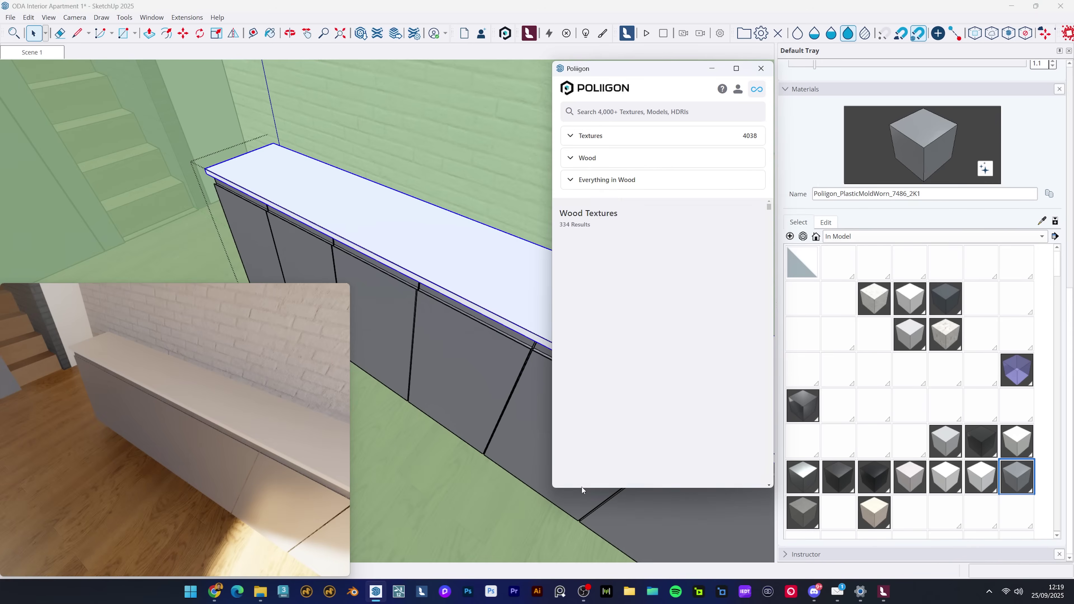
pyautogui.click(629, 182)
pyautogui.click(593, 308)
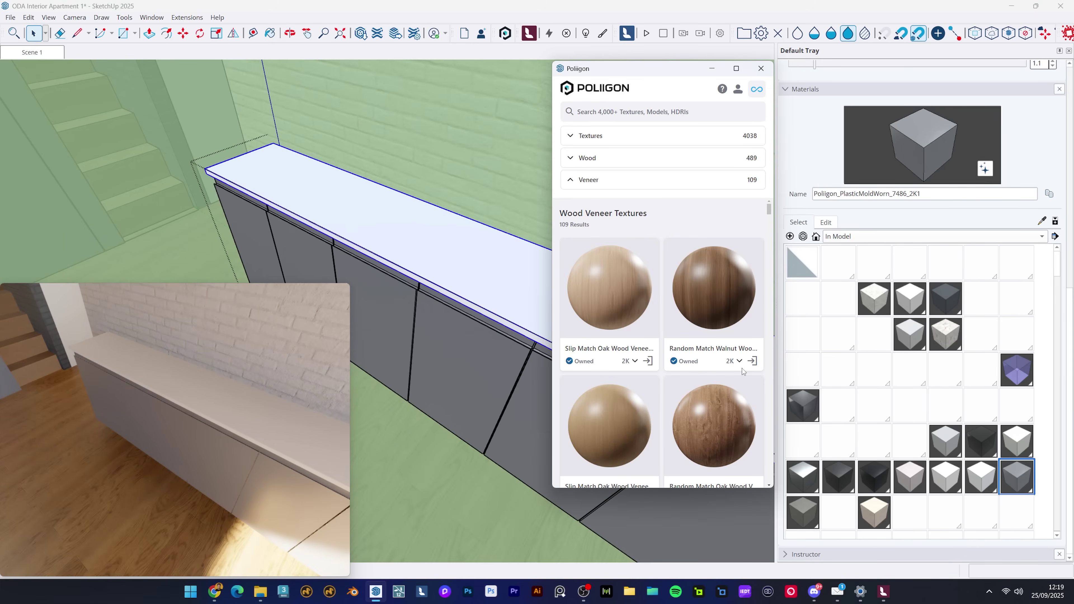
pyautogui.click(469, 265)
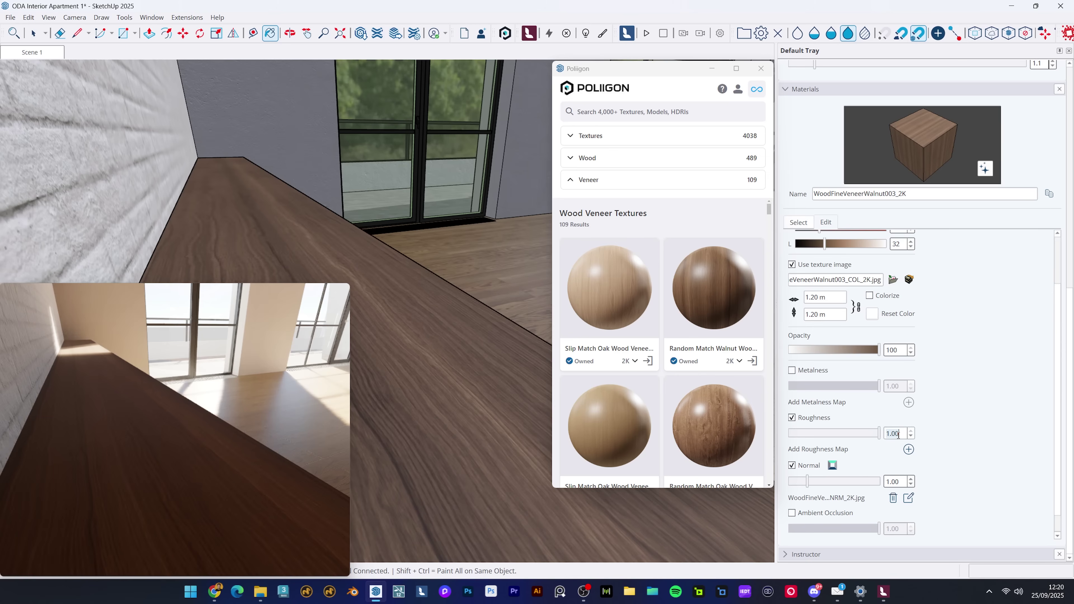
pyautogui.write('0.60')
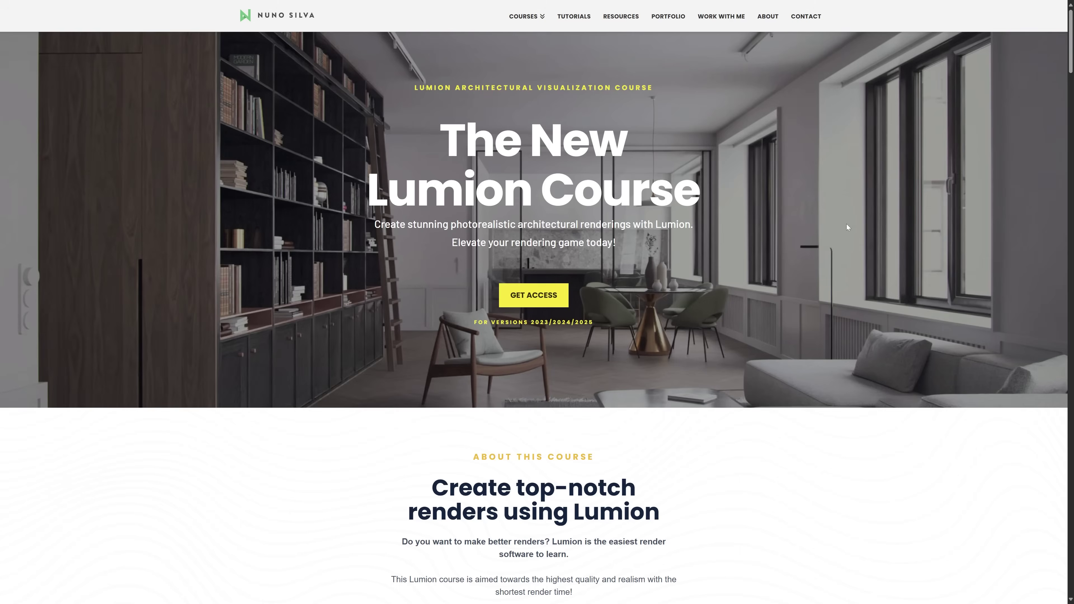
# - Scroll the Lumion course page down to the About and Images Rendered sections
pyautogui.scroll(-10, 824, 274)
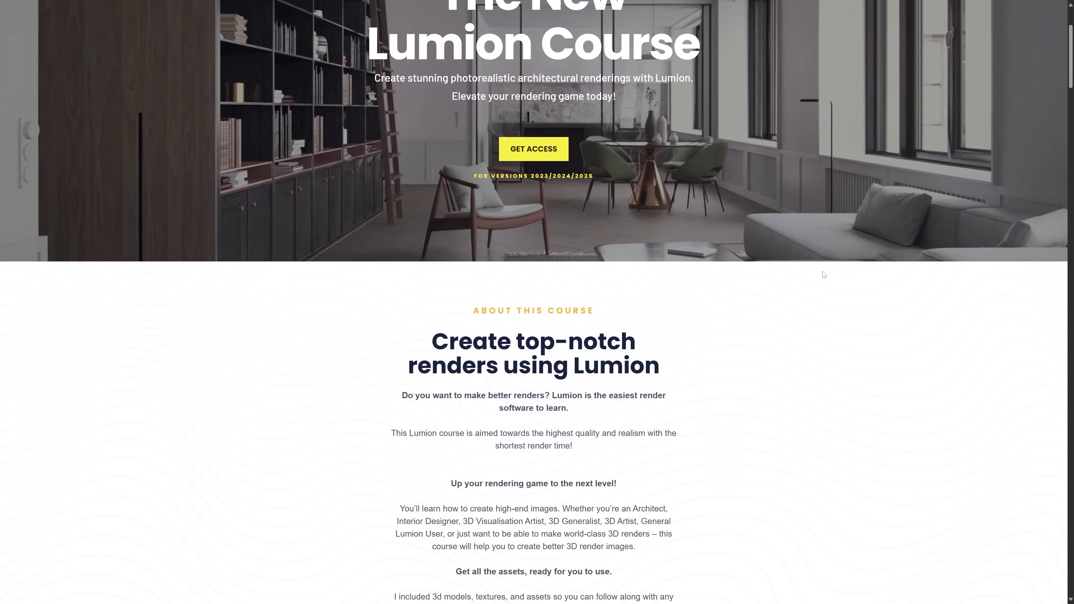
pyautogui.scroll(-10, 880, 285)
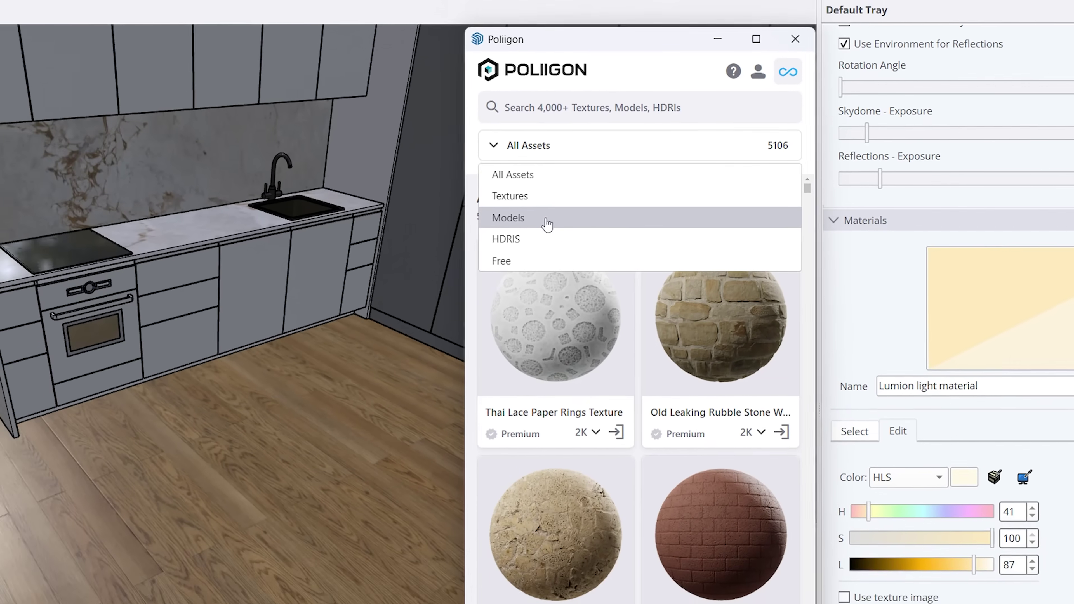
# - Filter the Poliigon library to Models, search 'sofa', and position the glove couch by the windows
pyautogui.click(504, 248)
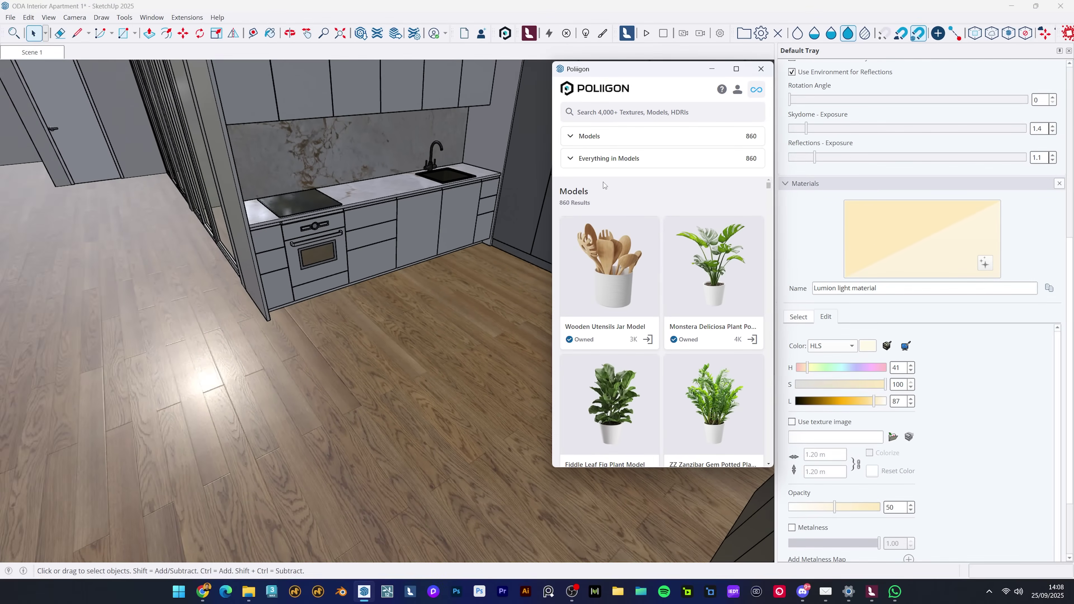
pyautogui.click(574, 114)
pyautogui.write('sofa')
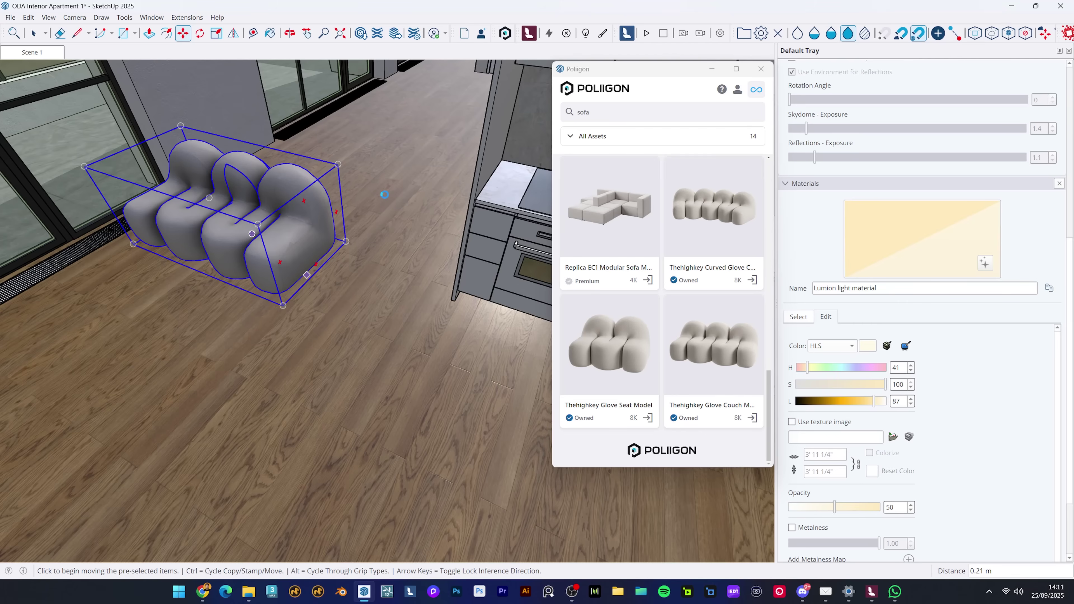
pyautogui.click(352, 294)
pyautogui.scroll(5, 507, 309)
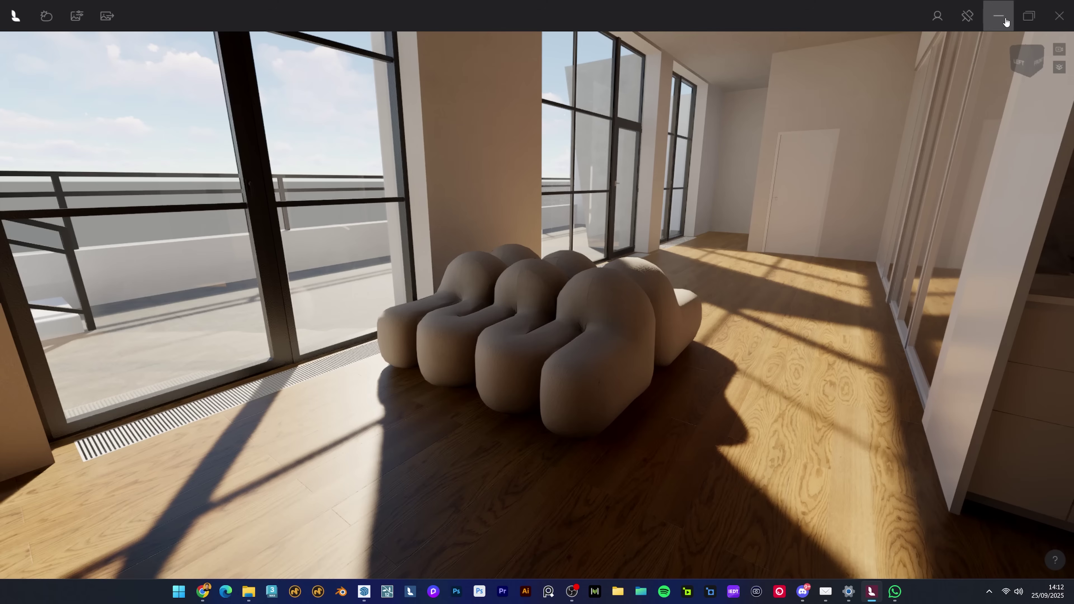
# - Orbit the Lumion render around the sofa toward the back wall, then return to the SketchUp model
pyautogui.moveTo(789, 160); pyautogui.dragTo(423, 165, button='right')
pyautogui.press('s')
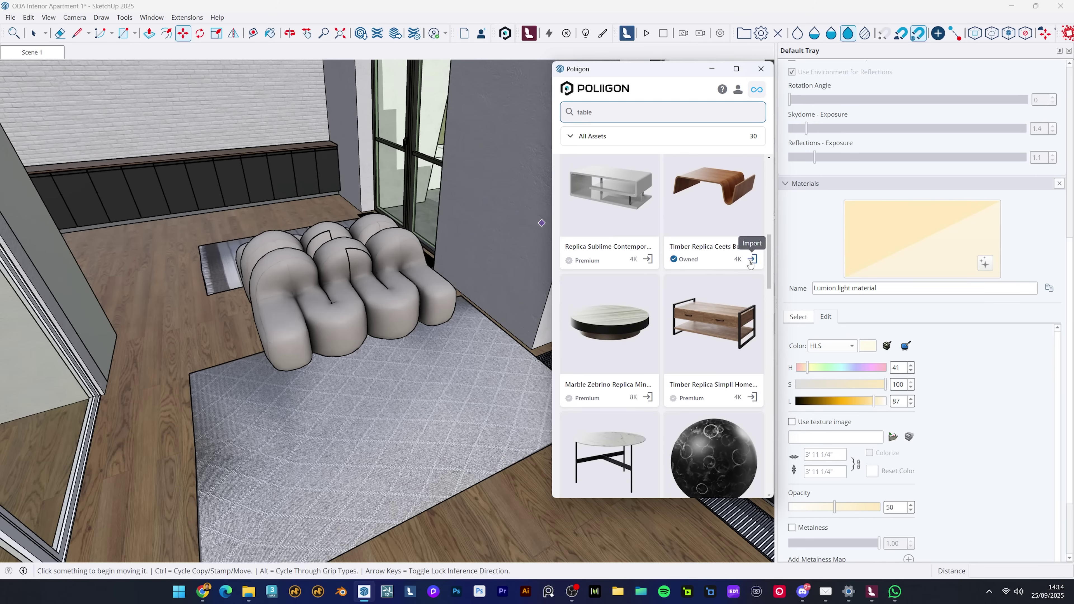
pyautogui.click(751, 258)
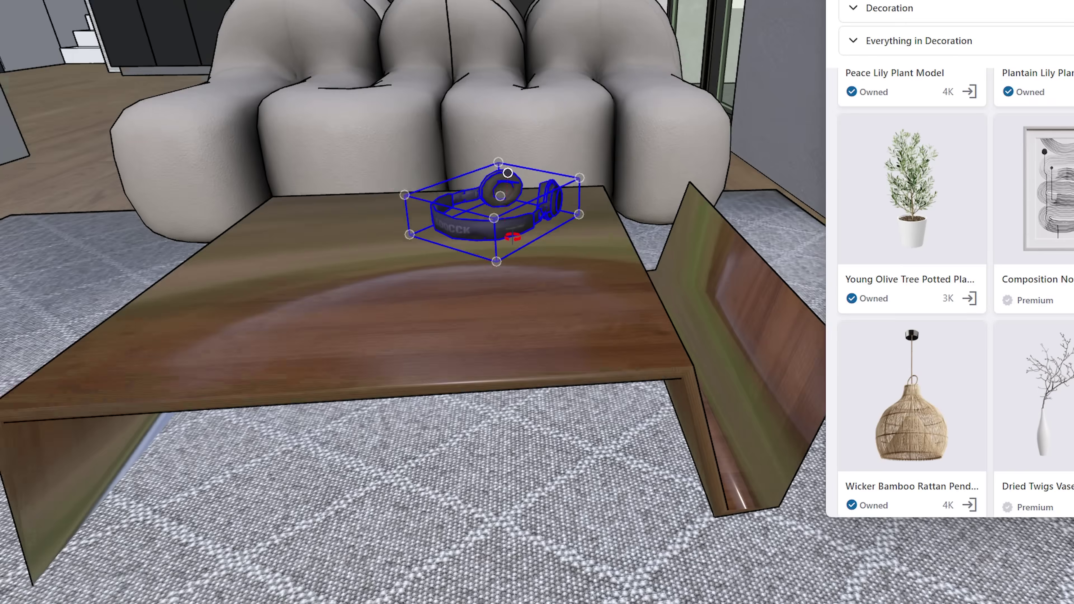
# - Move the headphones forward onto the coffee table
pyautogui.press('m')
pyautogui.moveTo(540, 223); pyautogui.dragTo(569, 293)
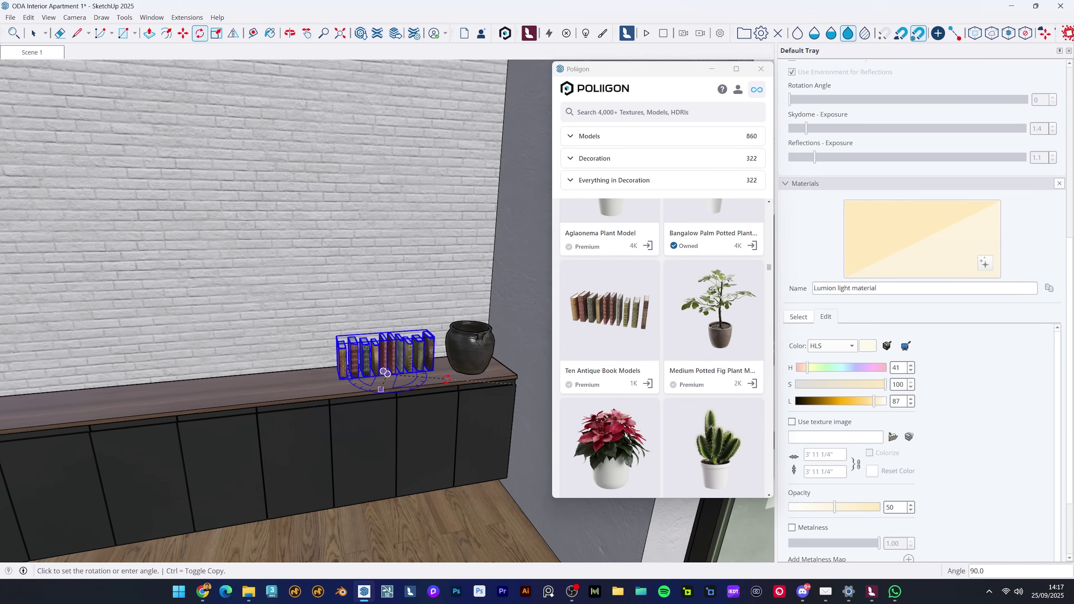
# - Inside the antique book group, move the rightmost book closer to the others
pyautogui.scroll(5, 418, 371)
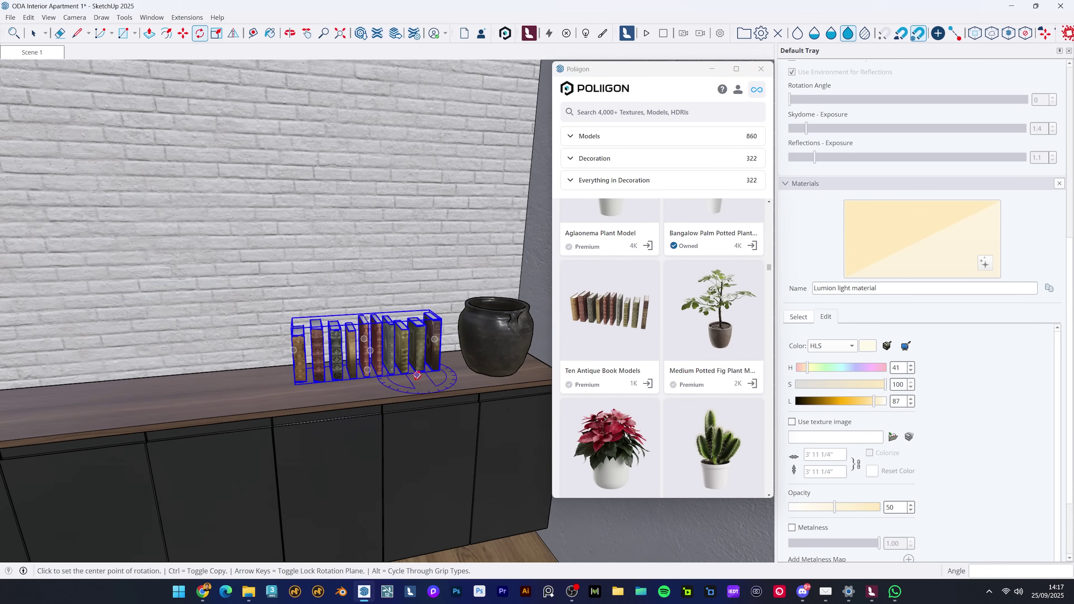
pyautogui.press('space')
pyautogui.doubleClick(447, 365)
pyautogui.scroll(2, 446, 365)
pyautogui.click(446, 374)
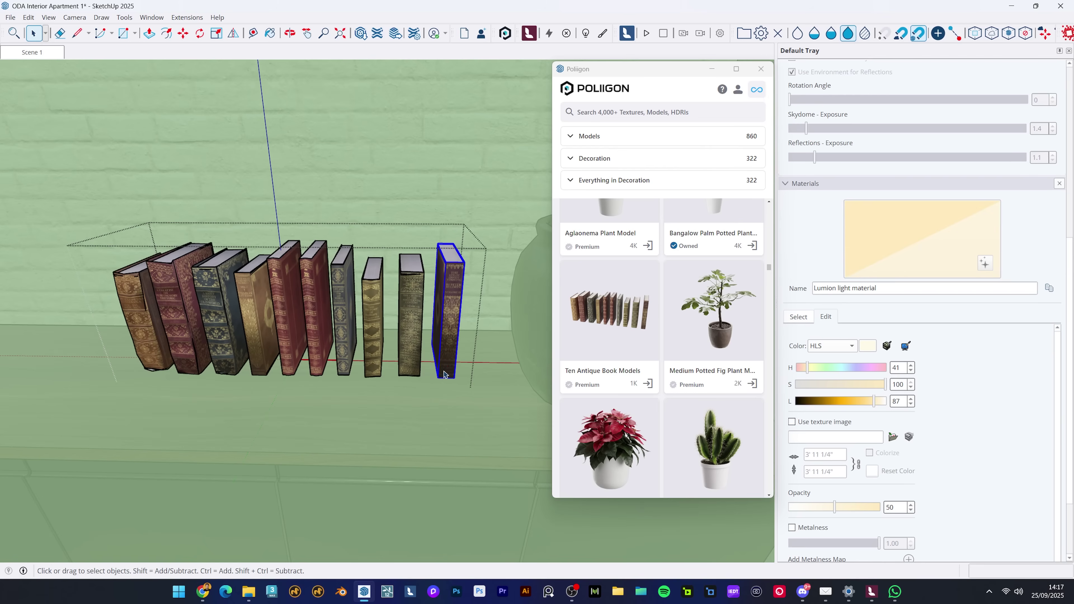
pyautogui.press('m')
pyautogui.click(423, 378)
pyautogui.press('space')
pyautogui.doubleClick(378, 375)
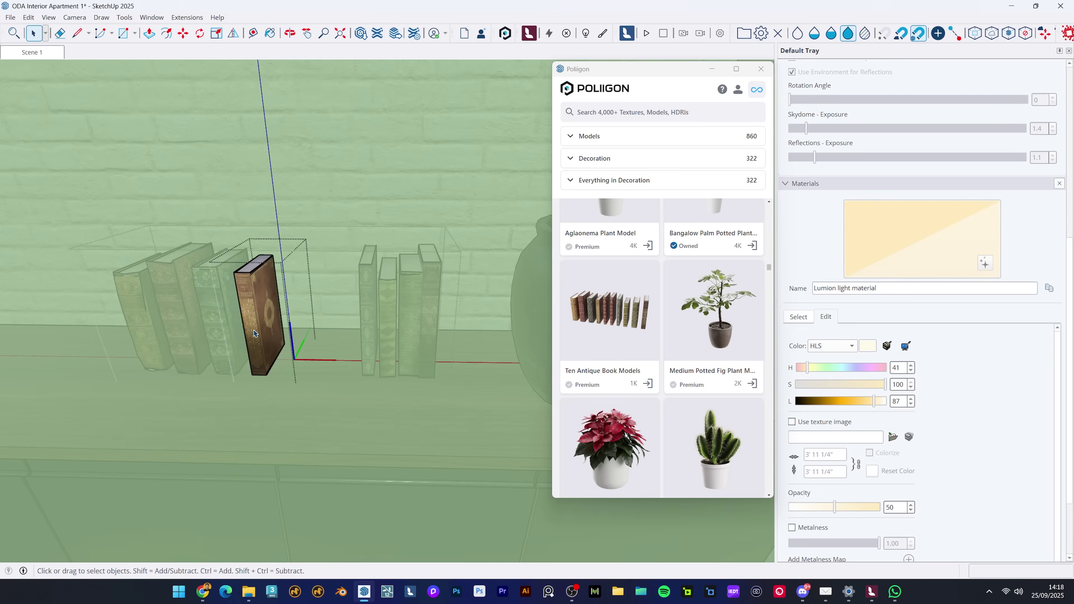
# - Shift a book from the left group into the row, then exit the book group
pyautogui.doubleClick(201, 355)
pyautogui.press('m')
pyautogui.click(198, 376)
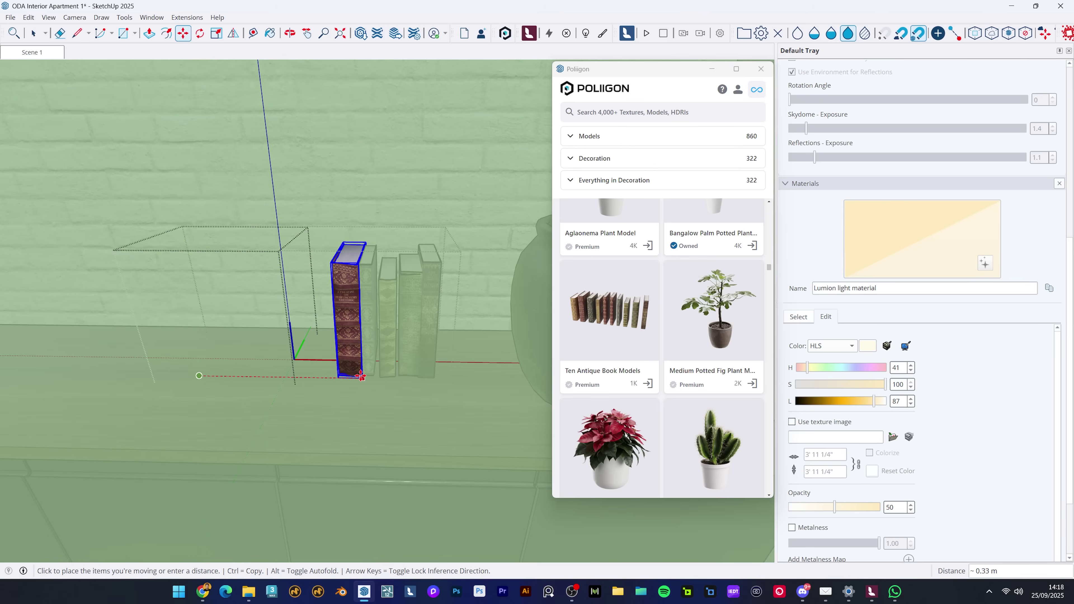
pyautogui.press('Escape')
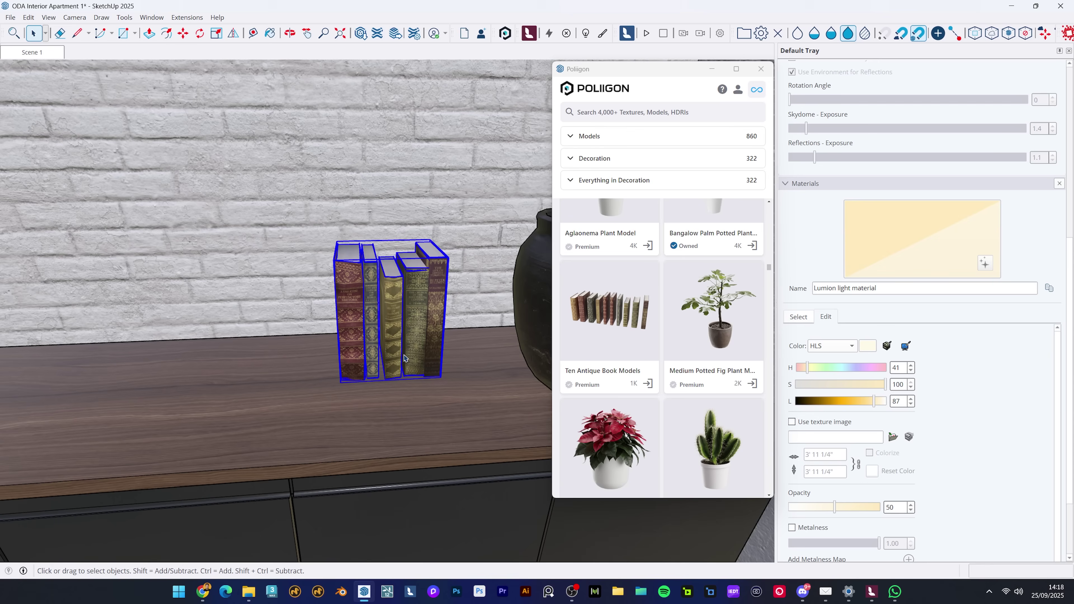
pyautogui.scroll(-5, 300, 359)
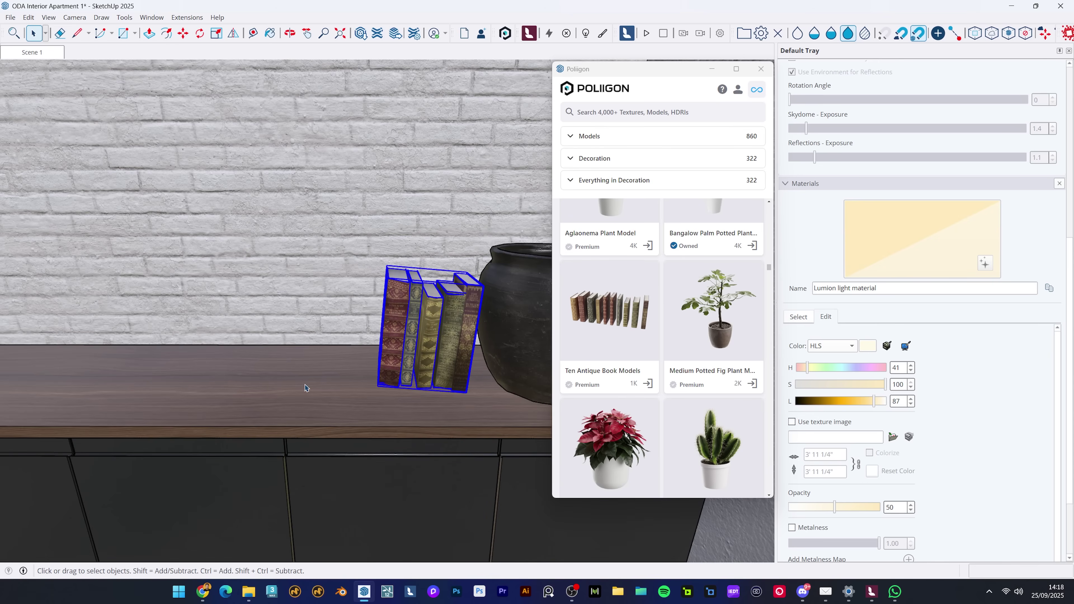
pyautogui.moveTo(300, 360); pyautogui.dragTo(271, 361, button='middle')
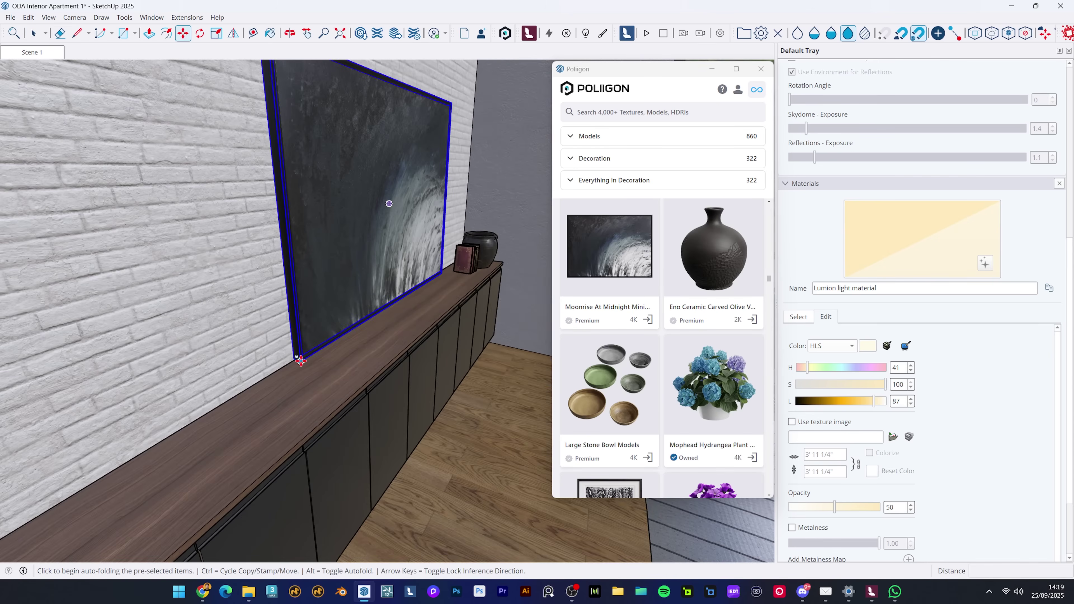
pyautogui.moveTo(301, 360)
pyautogui.mouseDown(button='middle')
pyautogui.moveTo(297, 247)
pyautogui.moveTo(334, 264)
pyautogui.mouseUp(button='middle')
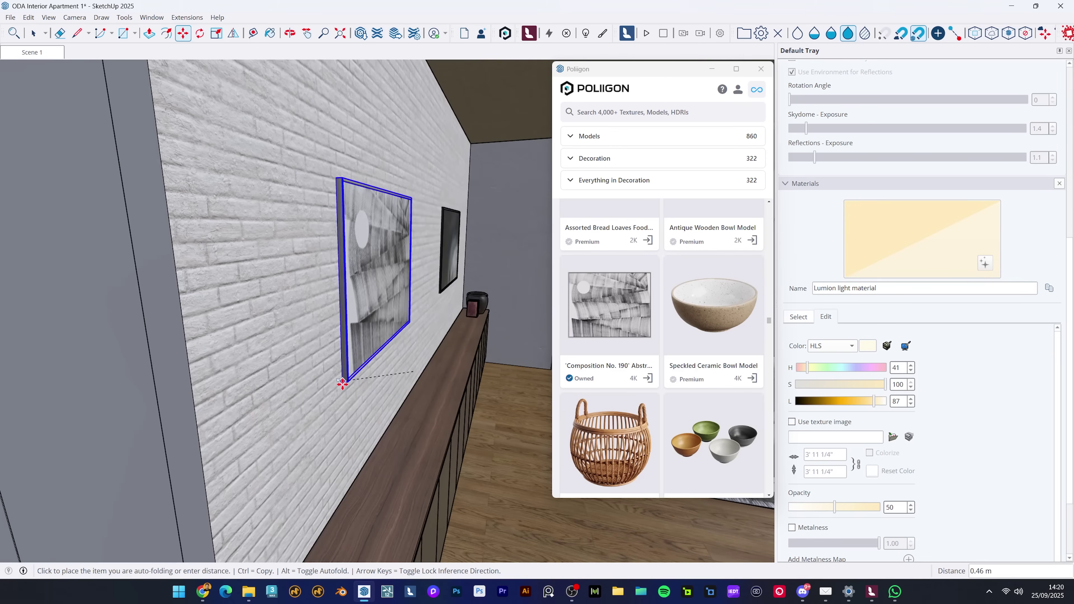
# - Place the abstract artwork on the brick wall and set the record player on the sideboard top
pyautogui.click(338, 384)
pyautogui.moveTo(338, 384)
pyautogui.mouseDown(button='middle')
pyautogui.moveTo(314, 328)
pyautogui.moveTo(329, 337)
pyautogui.mouseUp(button='middle')
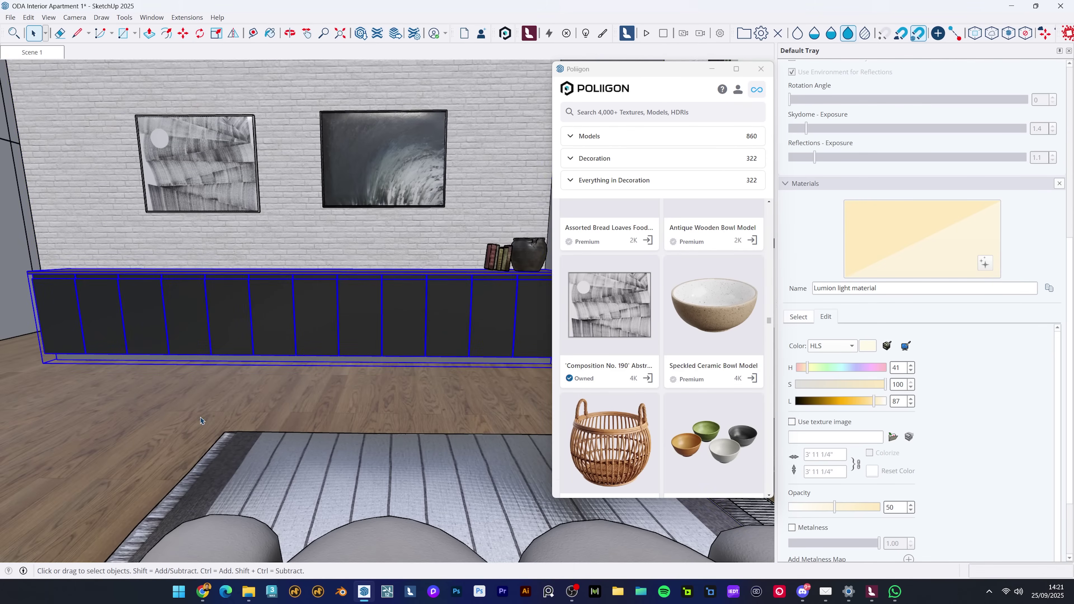
pyautogui.moveTo(296, 338); pyautogui.dragTo(298, 313, button='middle')
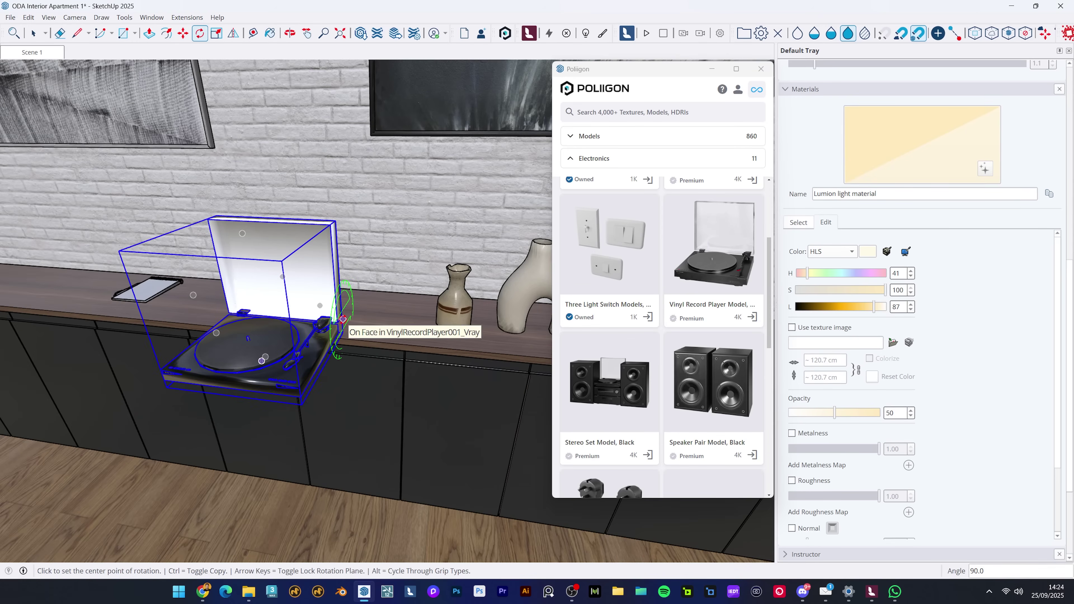
pyautogui.click(305, 403)
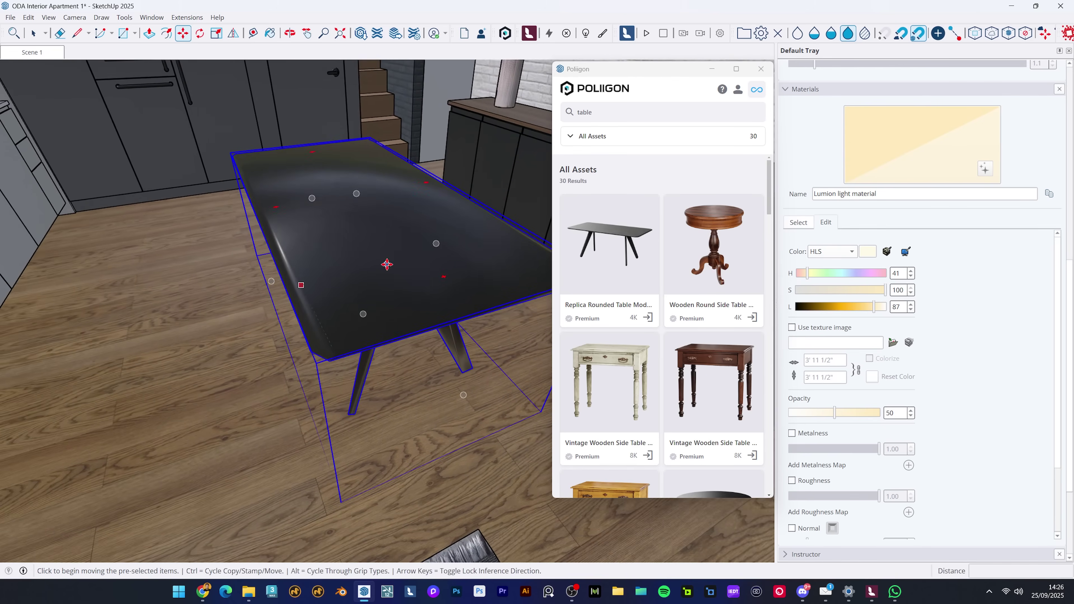
# - Apply the Poliigon WoodFineVeneerWalnut003_2K walnut veneer texture to the dining table top
pyautogui.moveTo(387, 265); pyautogui.dragTo(415, 265, button='middle')
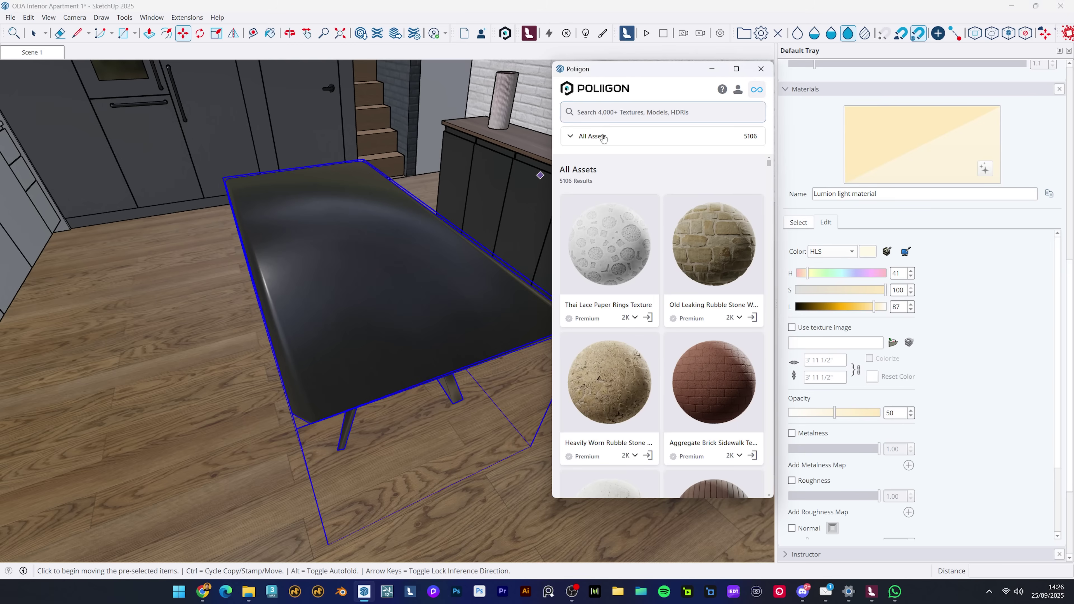
pyautogui.click(592, 135)
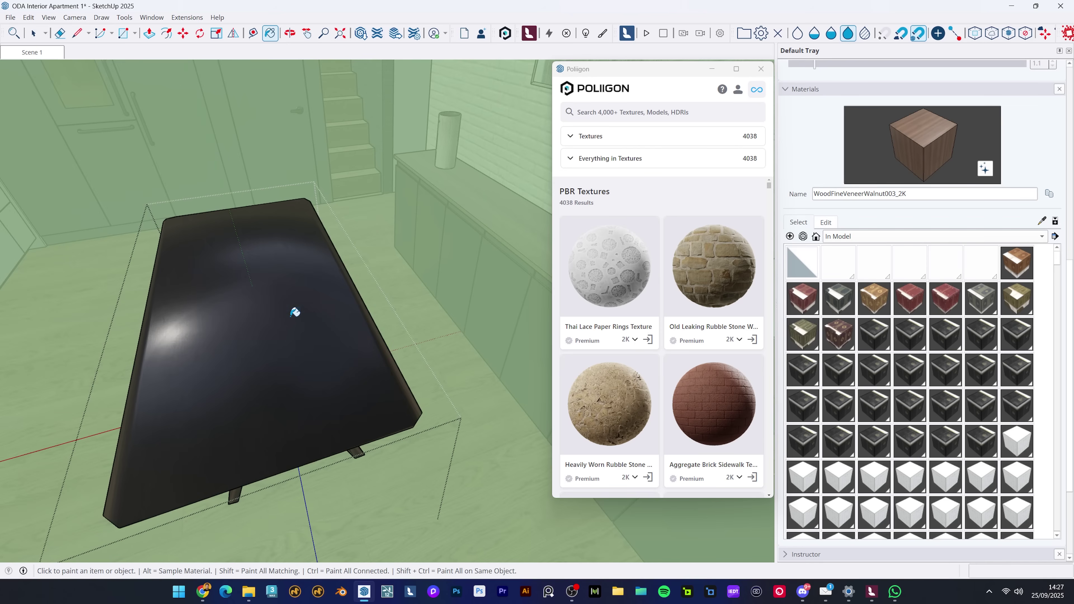
pyautogui.click(292, 314)
pyautogui.moveTo(294, 312); pyautogui.dragTo(381, 363, button='middle')
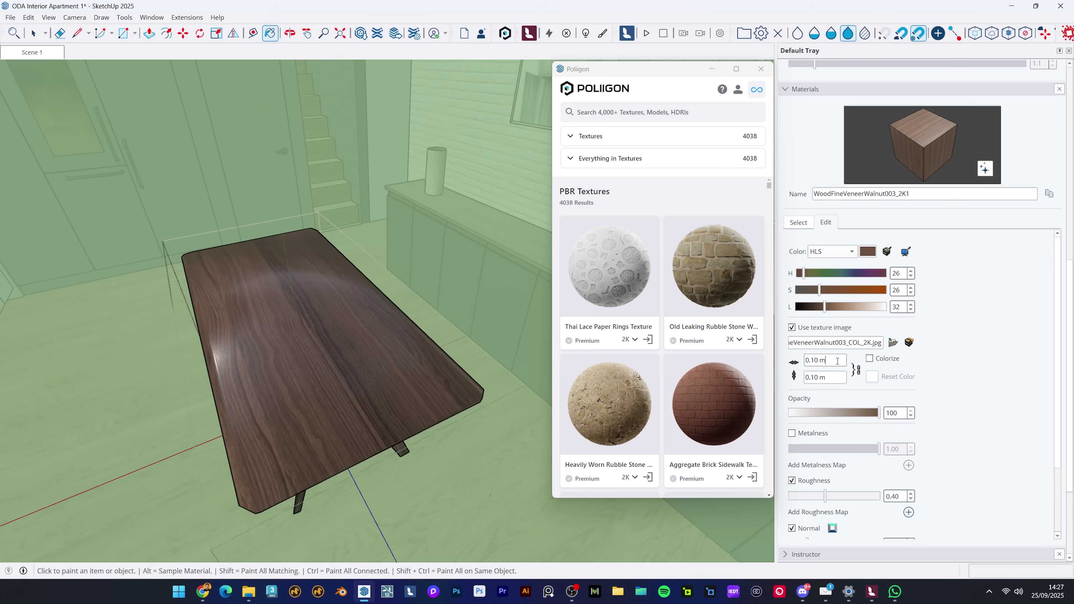
pyautogui.moveTo(254, 338); pyautogui.dragTo(203, 364, button='middle')
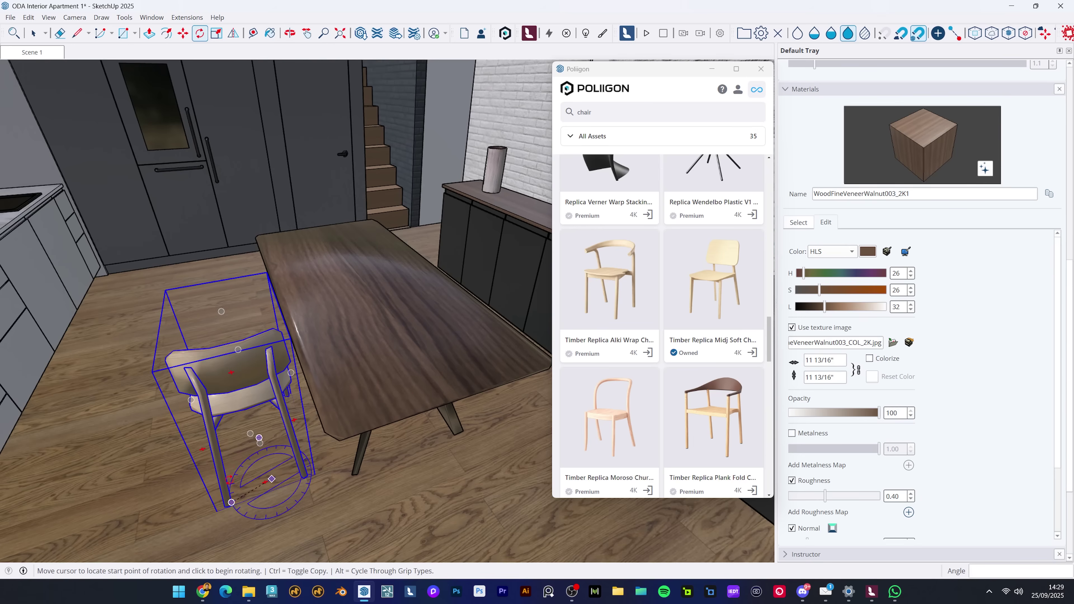
# - Turn the chair a 90° quarter-turn to face the dining table
pyautogui.click(232, 502)
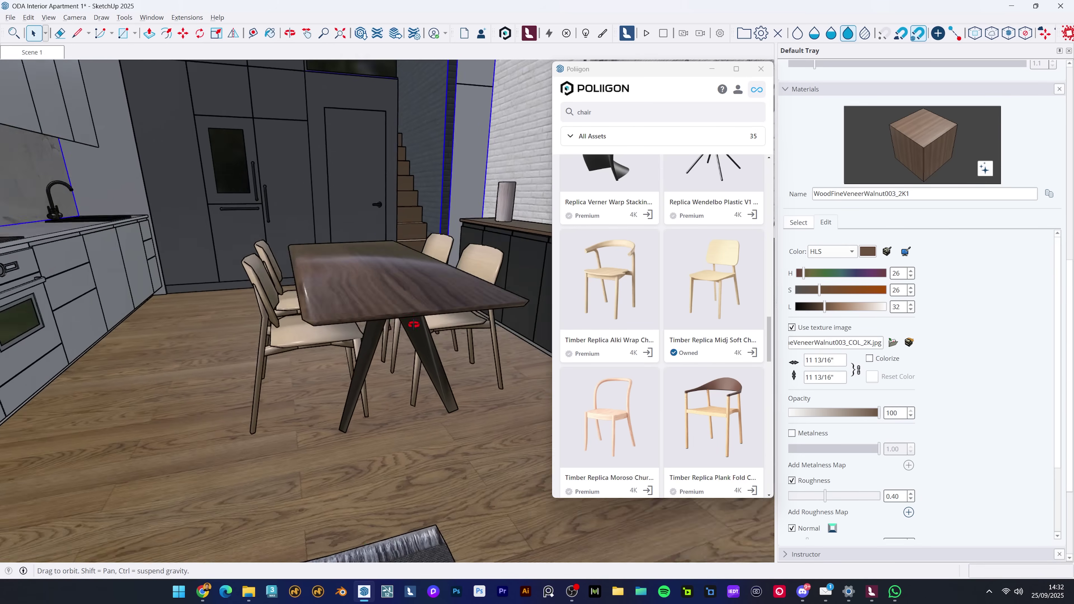
pyautogui.moveTo(414, 346); pyautogui.dragTo(374, 309, button='middle')
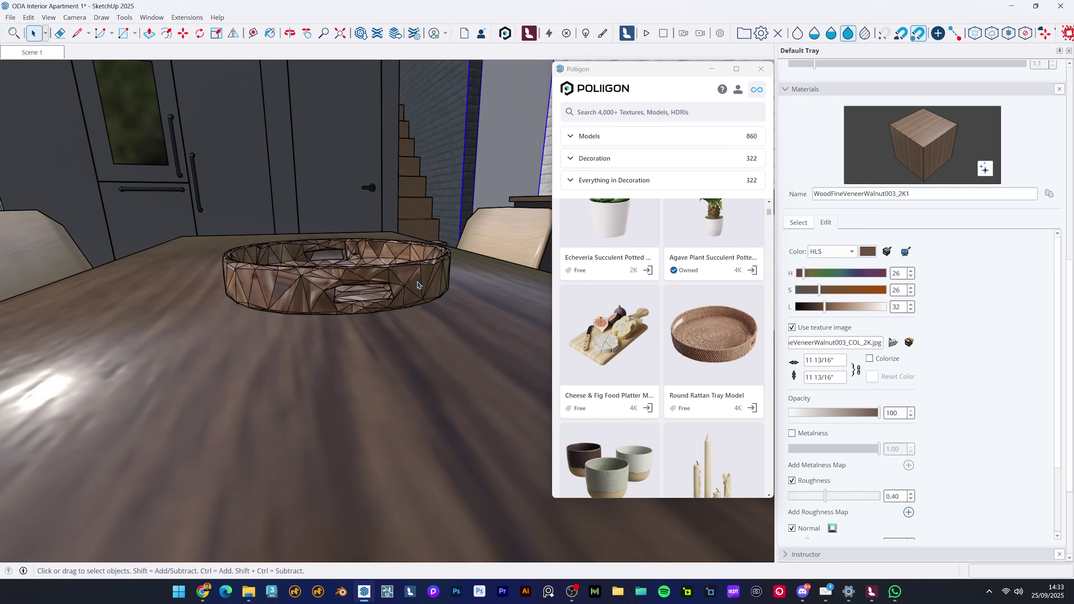
pyautogui.moveTo(380, 339); pyautogui.dragTo(351, 296, button='middle')
# - Place the utensil jar on the kitchen counter and lean the cutting board against the backsplash
pyautogui.moveTo(678, 369); pyautogui.dragTo(404, 401)
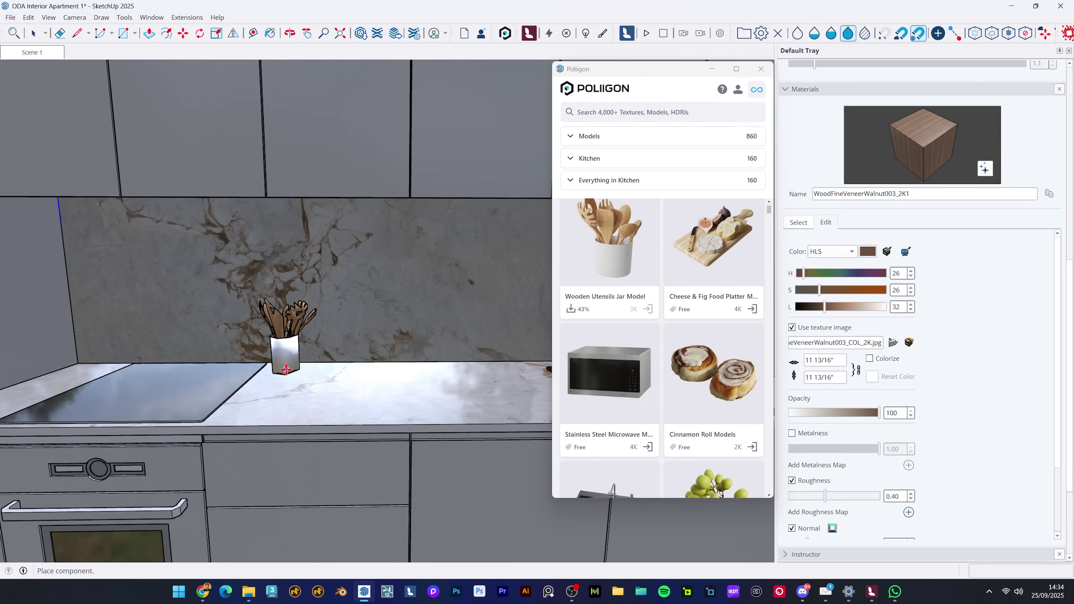
pyautogui.click(288, 370)
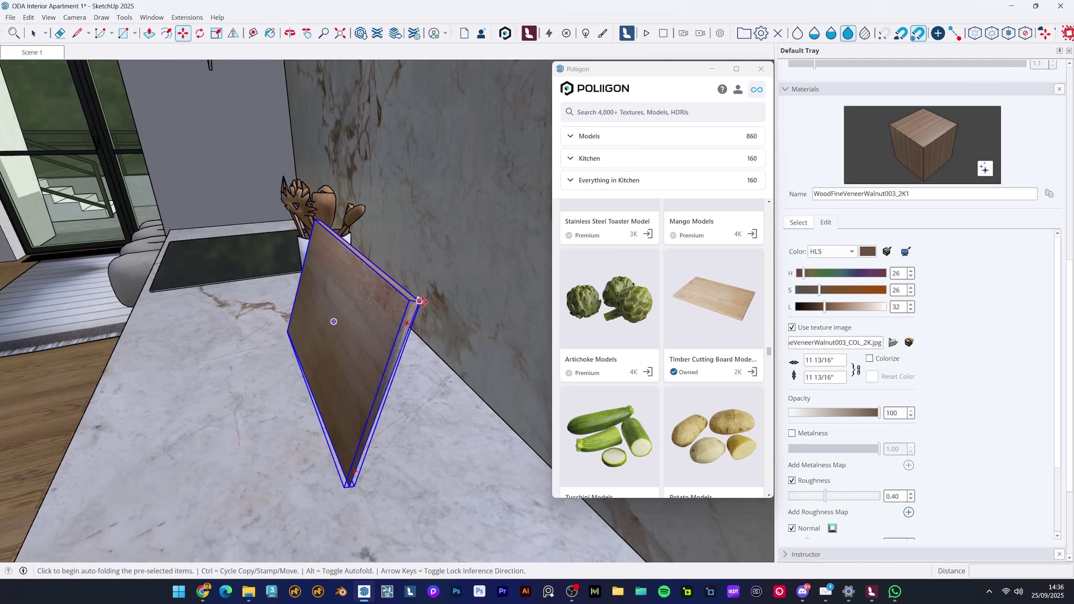
pyautogui.click(420, 301)
pyautogui.moveTo(421, 302); pyautogui.dragTo(453, 310, button='middle')
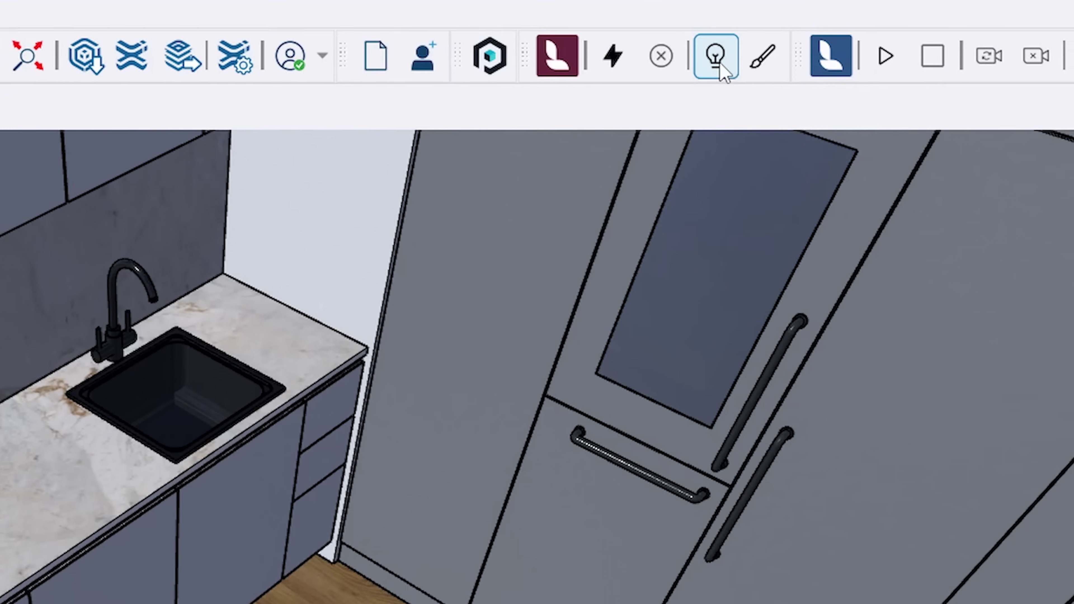
# - Create a Lumion area light under the upper kitchen cabinets
pyautogui.click(723, 96)
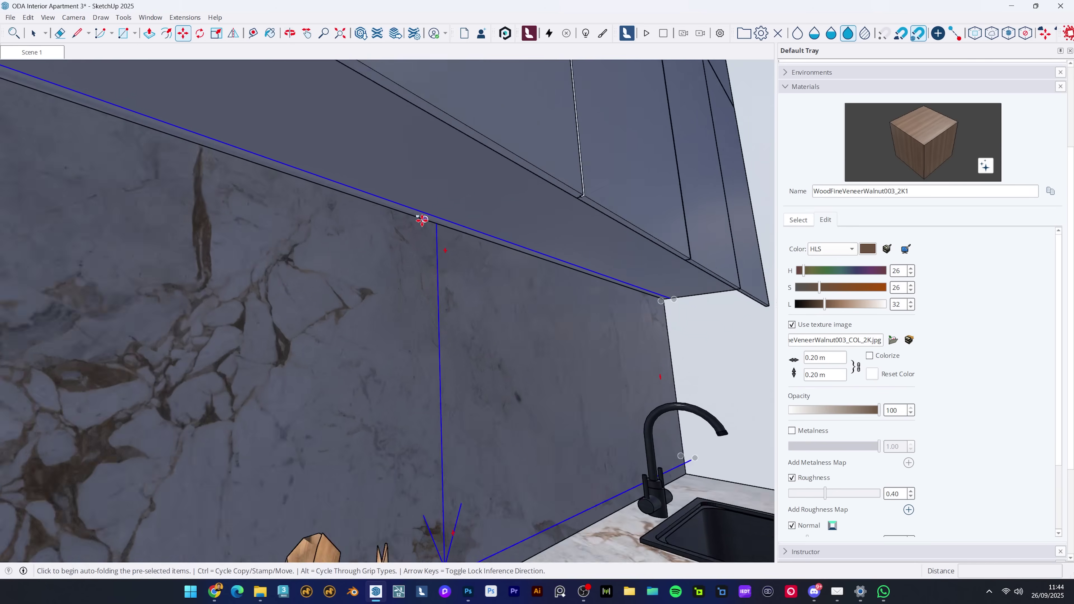
pyautogui.scroll(4, 424, 222)
pyautogui.scroll(-5, 435, 227)
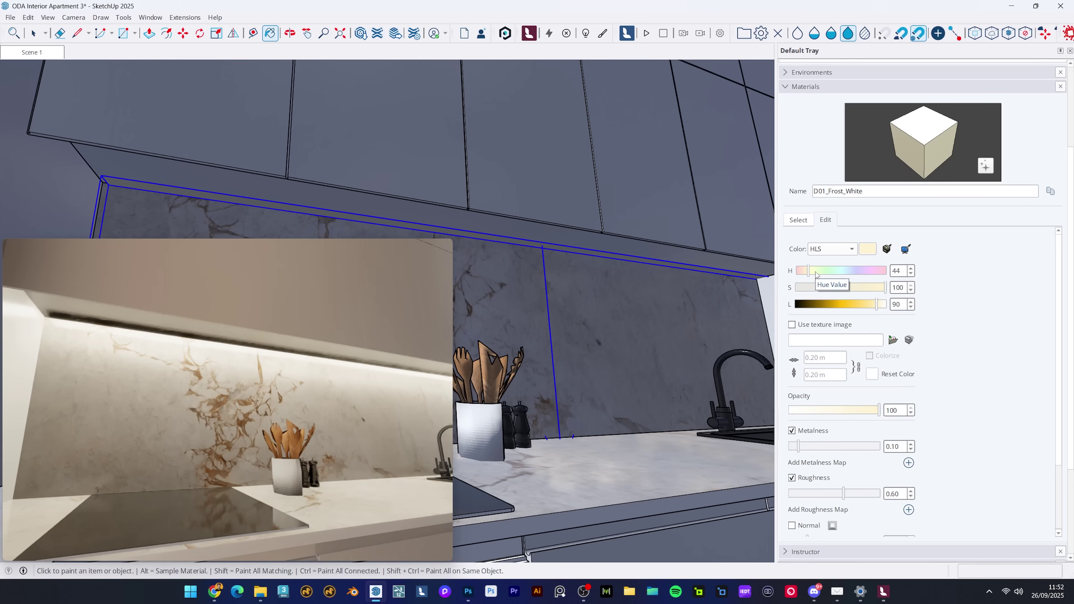
# - Set D01_Frost_White to a pale warm white of H17 S47 L82
pyautogui.moveTo(834, 273); pyautogui.dragTo(811, 284)
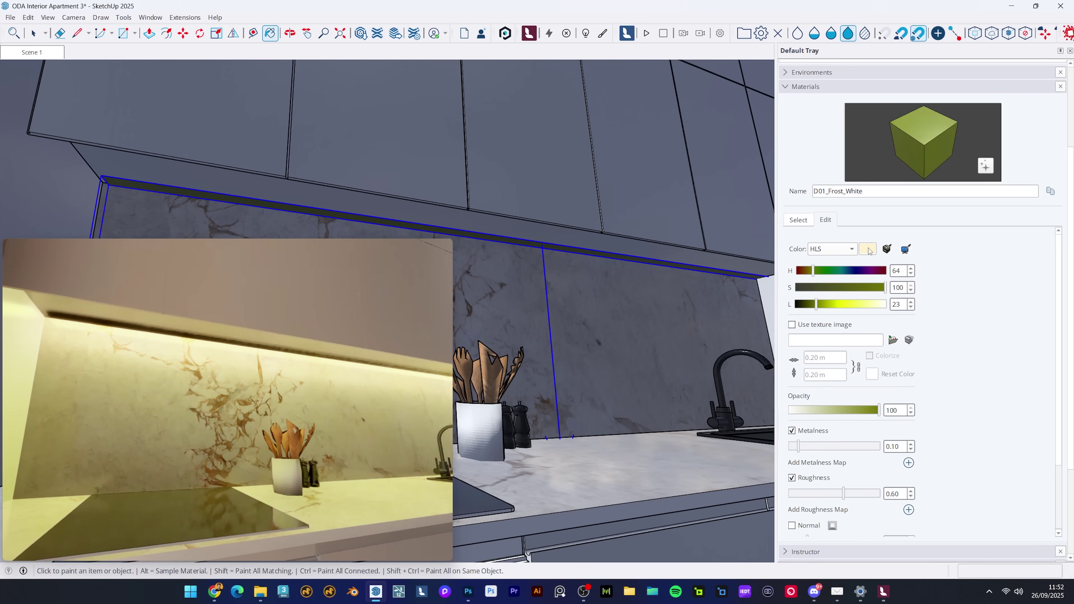
pyautogui.click(886, 249)
pyautogui.moveTo(831, 310); pyautogui.dragTo(878, 308)
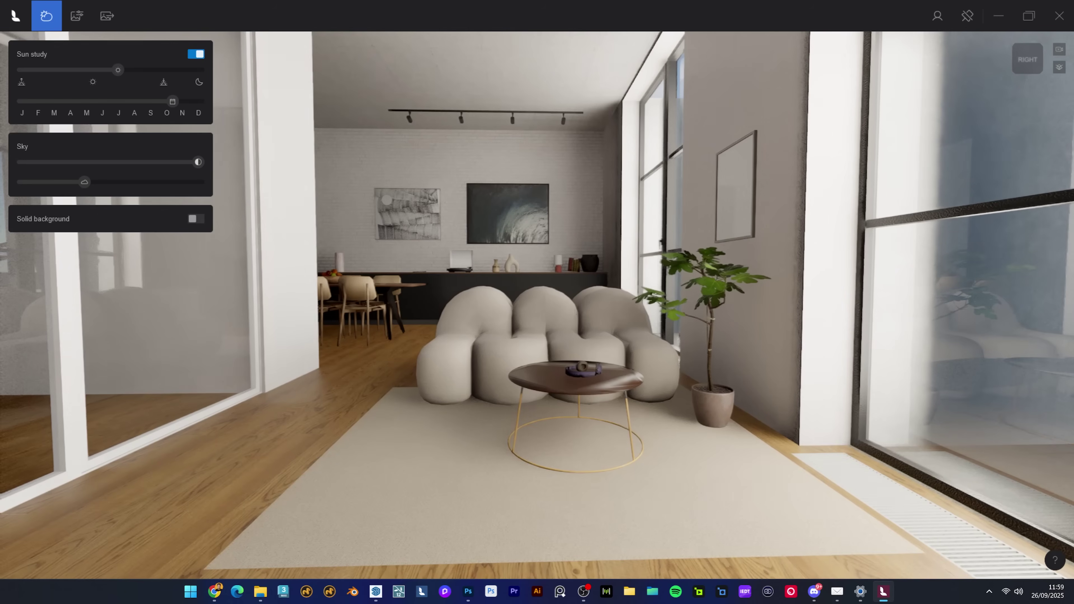
# - Raise the glass-door area light's intensity to 10376 nits
pyautogui.press('s')
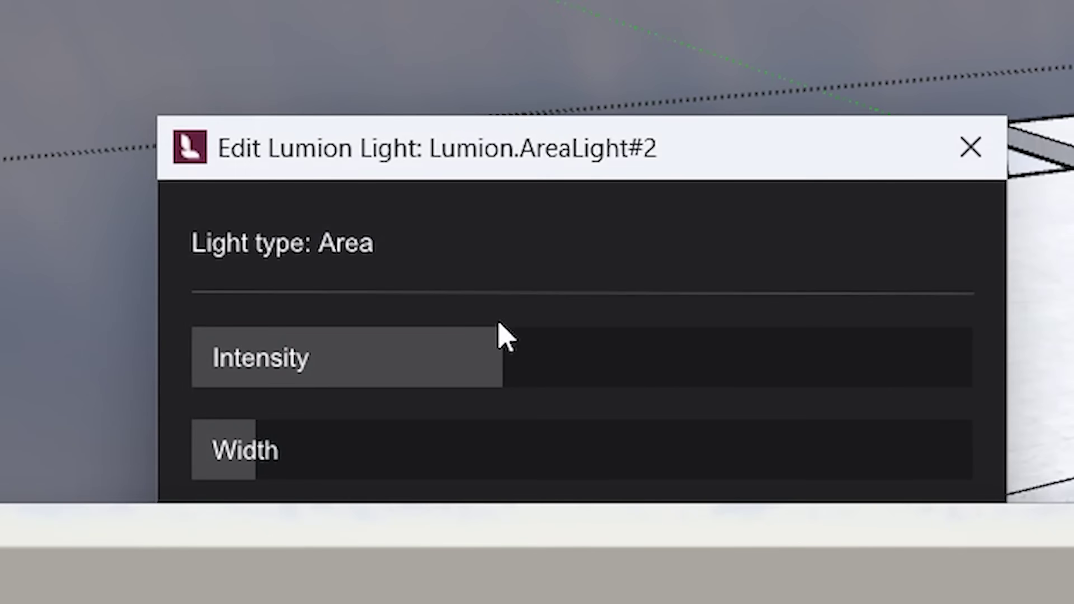
pyautogui.moveTo(503, 335); pyautogui.dragTo(656, 360)
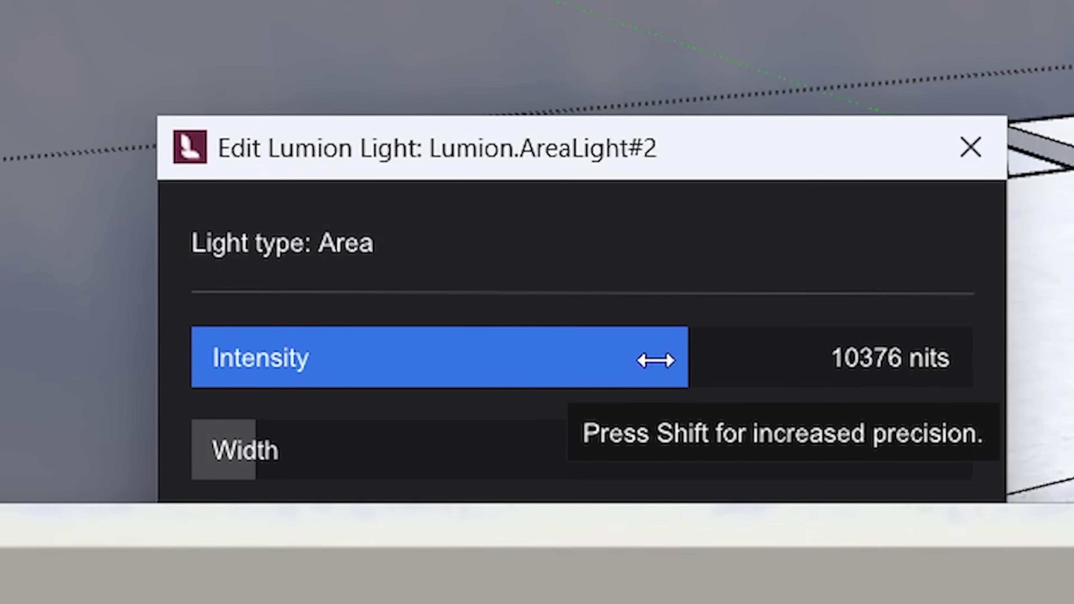
pyautogui.moveTo(655, 361); pyautogui.dragTo(903, 361)
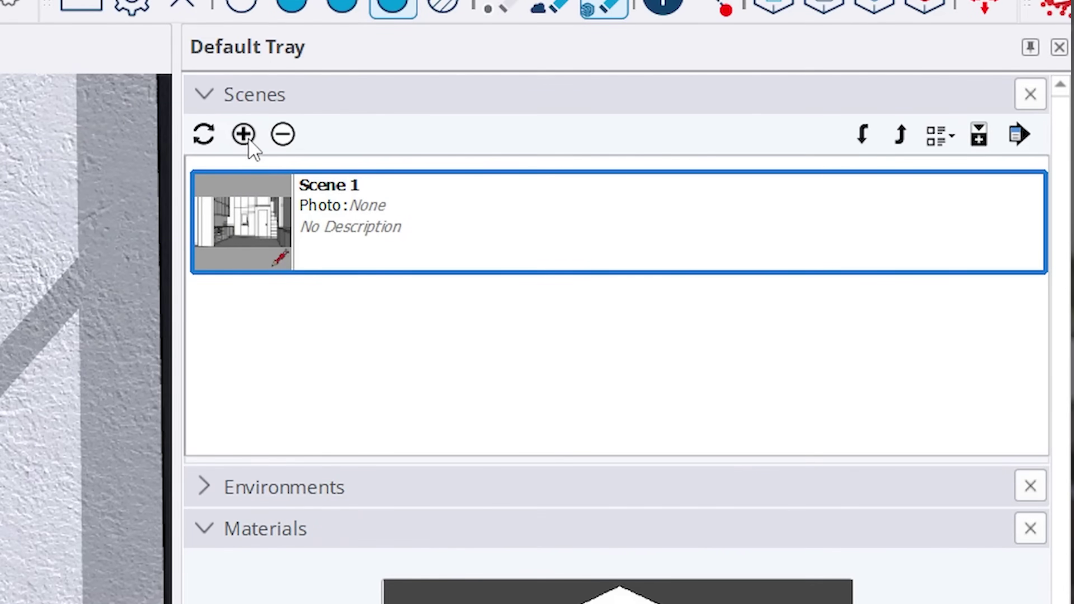
# - Save the current living-room views as new scenes, then zoom and orbit toward the sideboard
pyautogui.click(249, 142)
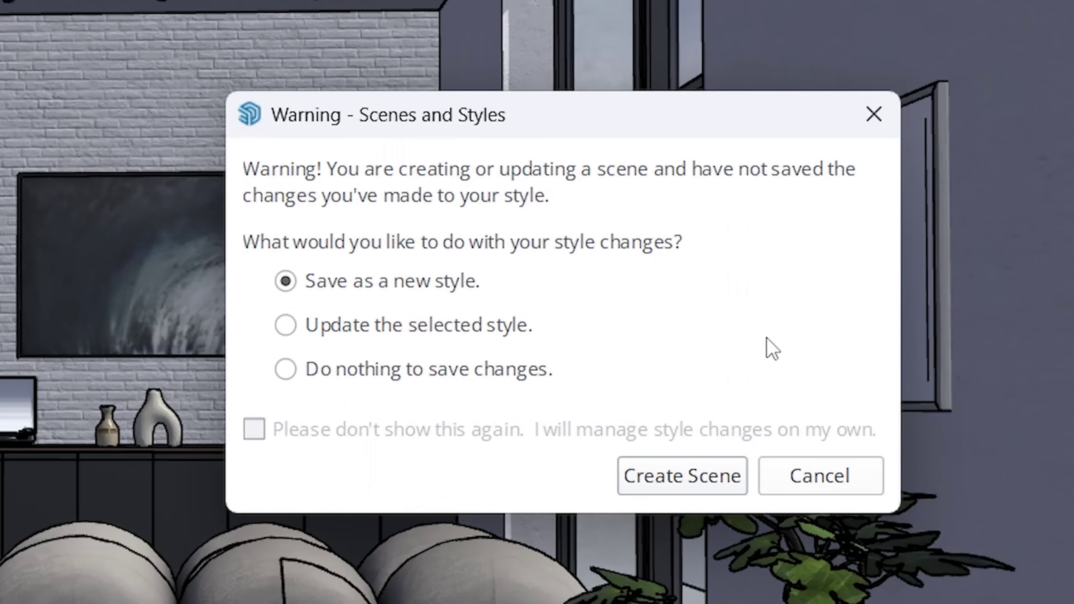
pyautogui.click(658, 481)
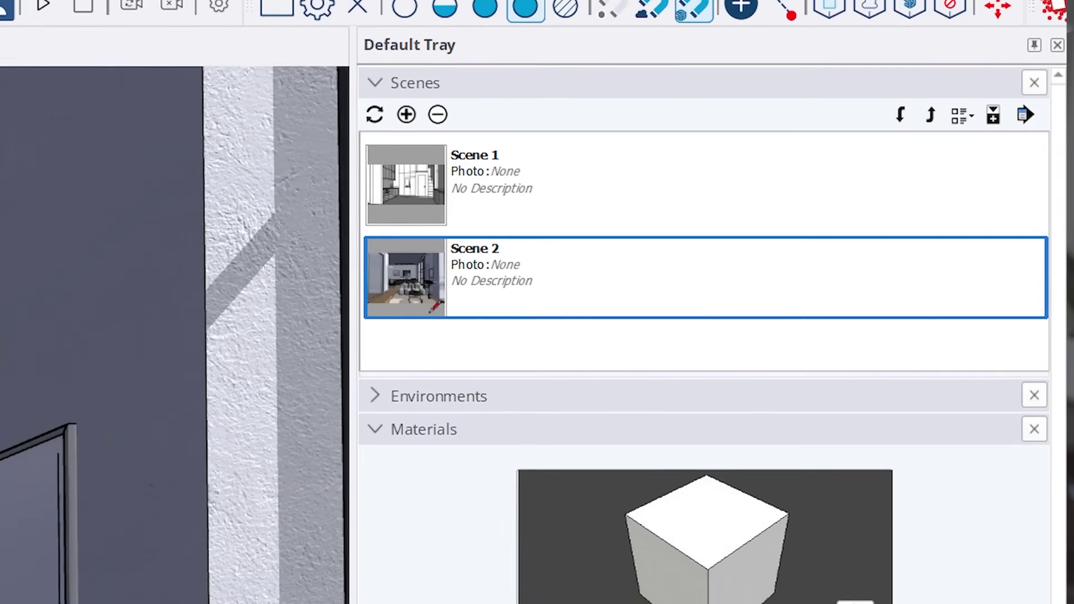
pyautogui.scroll(2, 511, 313)
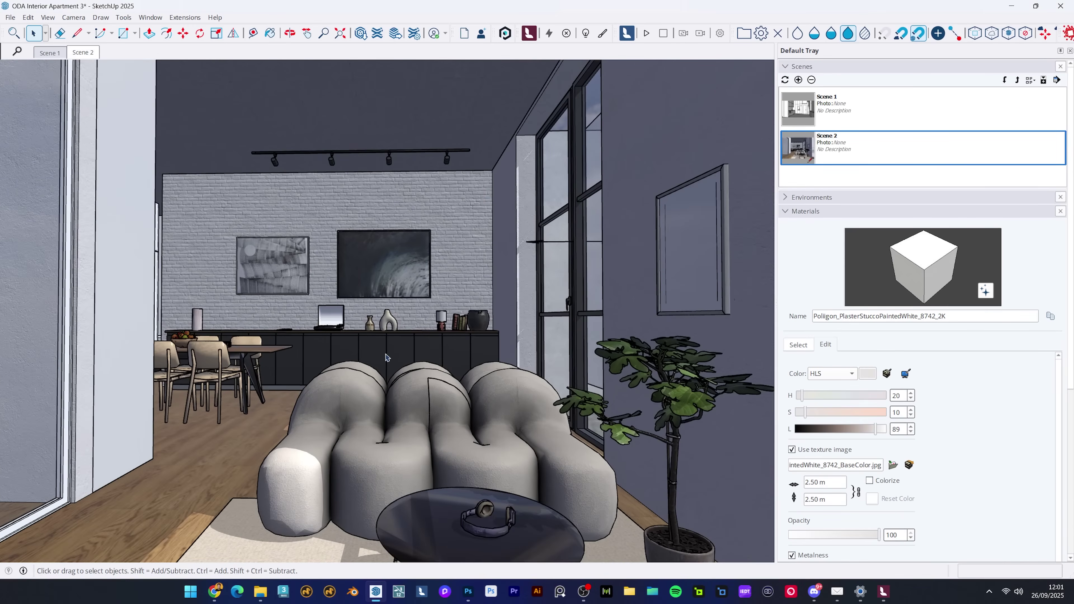
pyautogui.scroll(6, 385, 358)
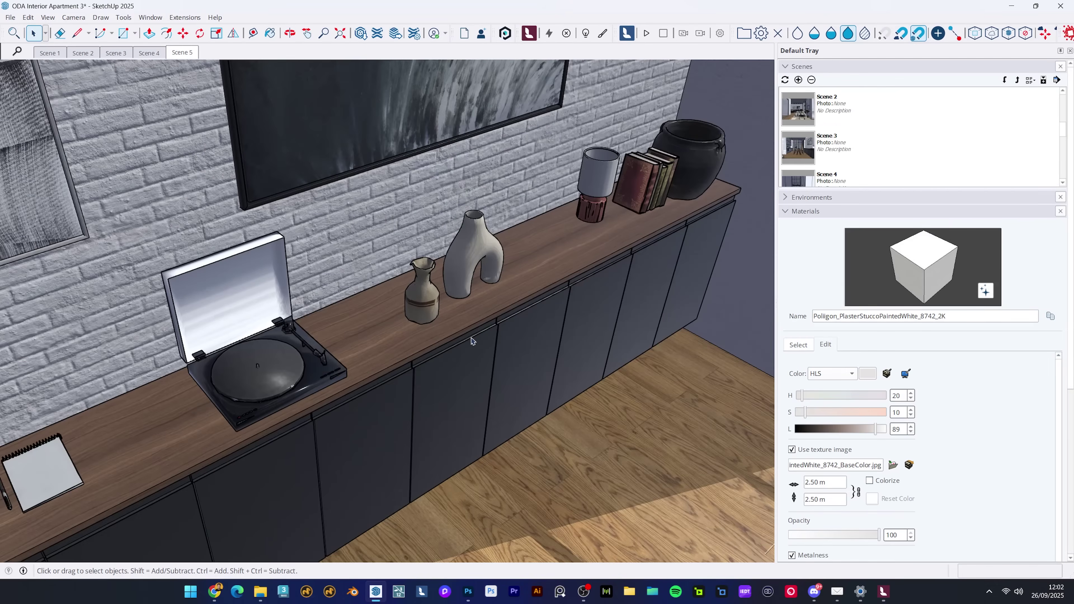
pyautogui.moveTo(472, 336); pyautogui.dragTo(499, 303)
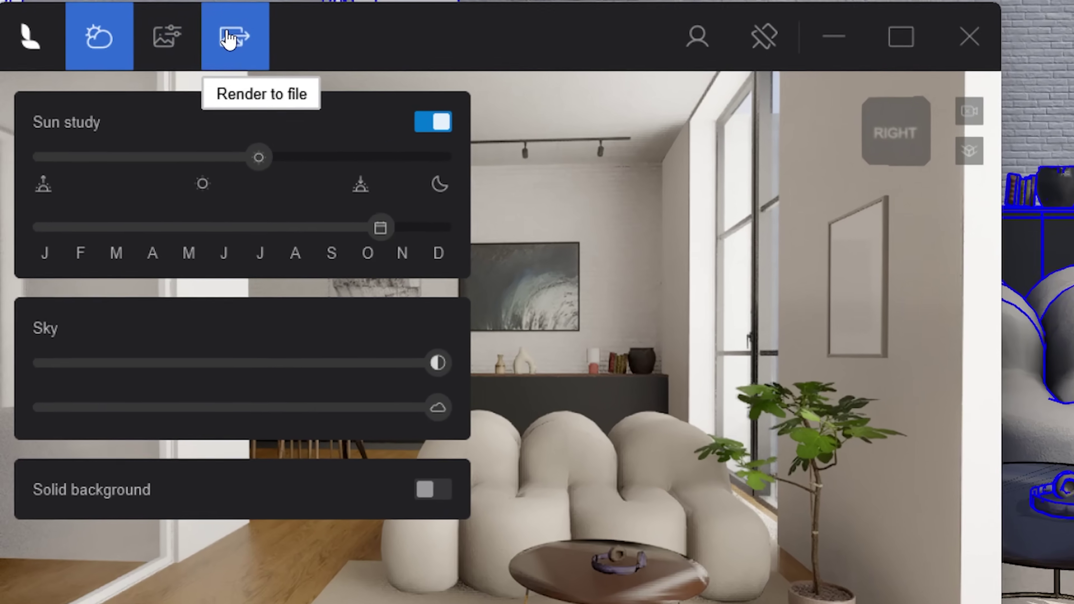
# - Render the sofa view to file at 4K with a 1:1 aspect, named Sofa View 1
pyautogui.click(182, 36)
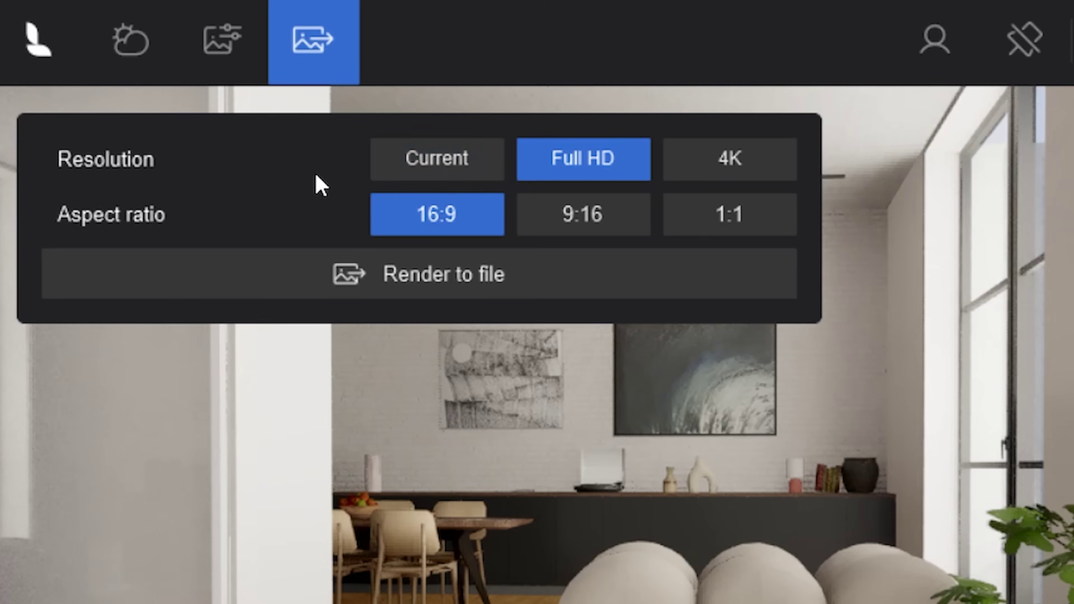
pyautogui.click(714, 160)
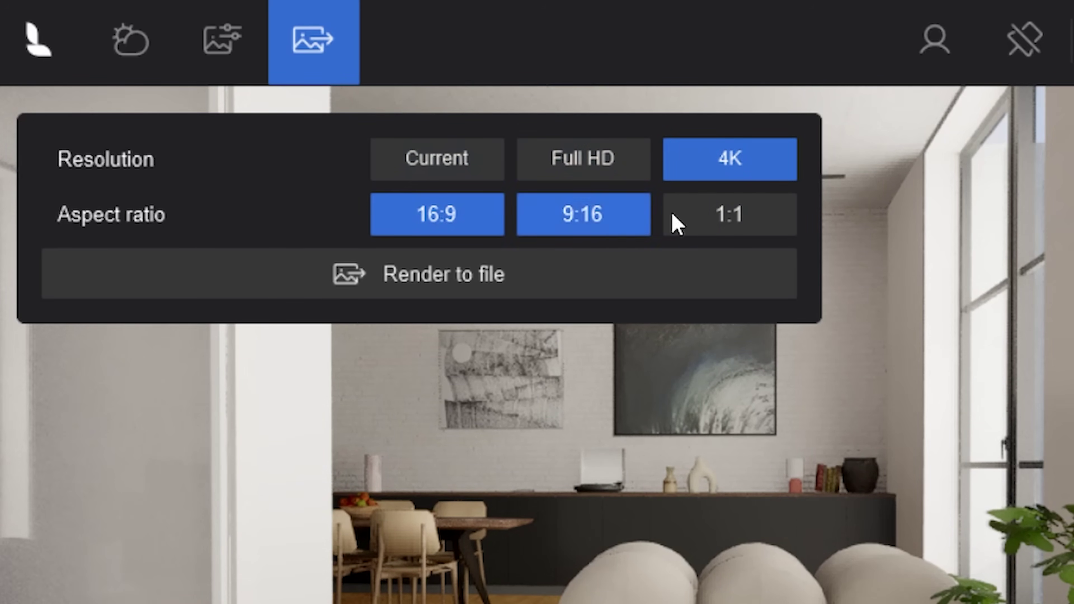
pyautogui.click(728, 224)
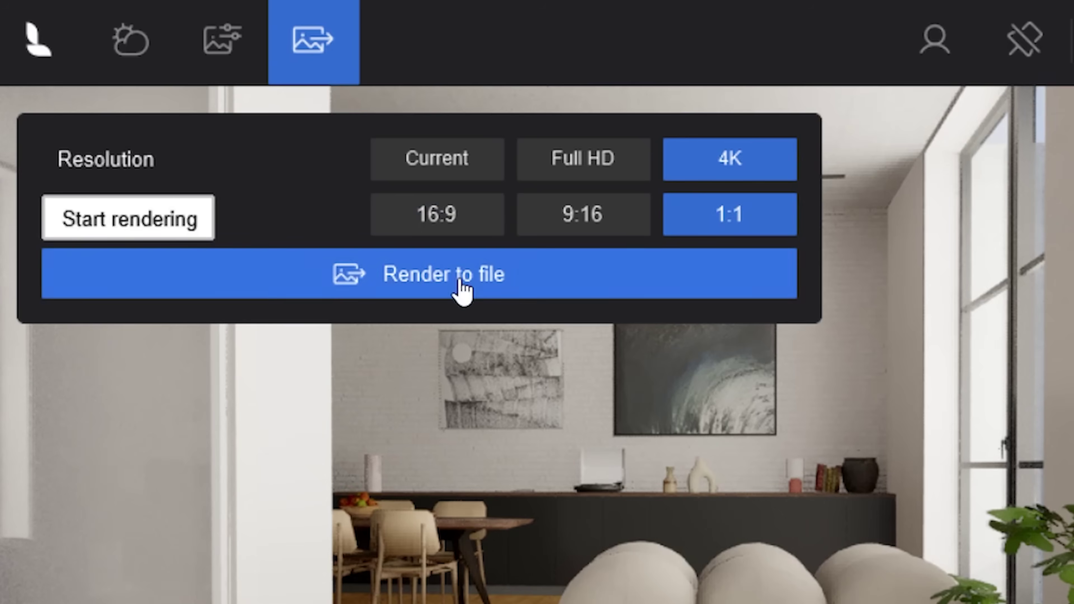
pyautogui.click(501, 291)
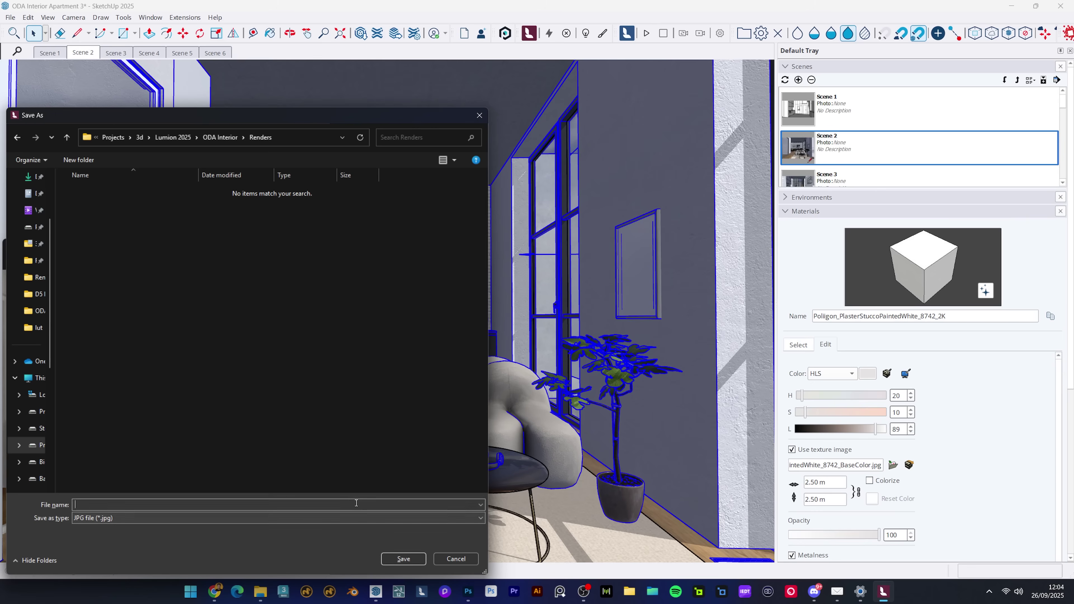
pyautogui.write('Sofa View 1')
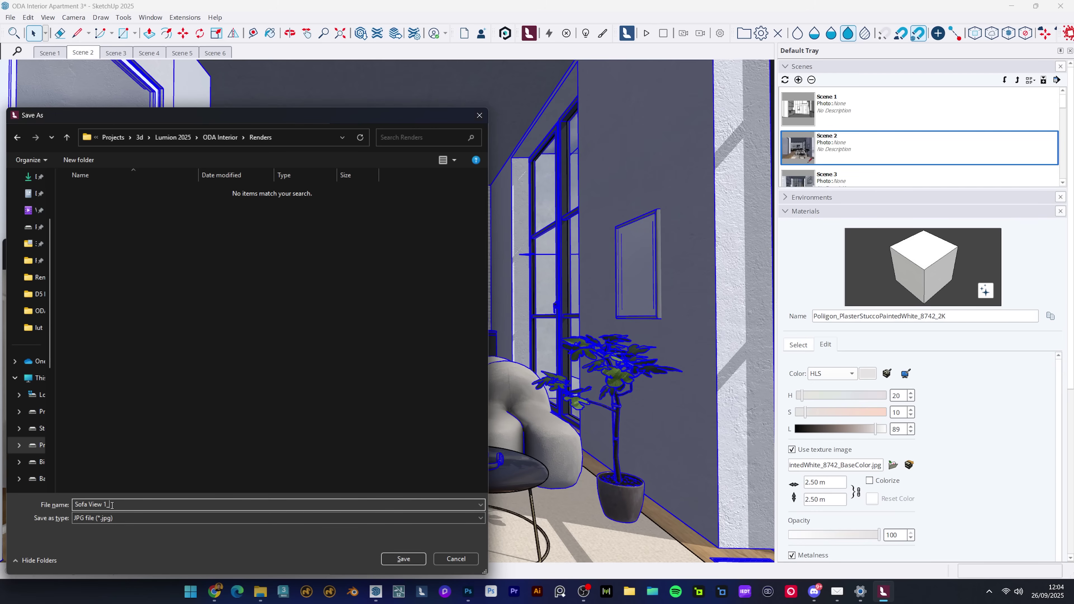
pyautogui.press('Return')
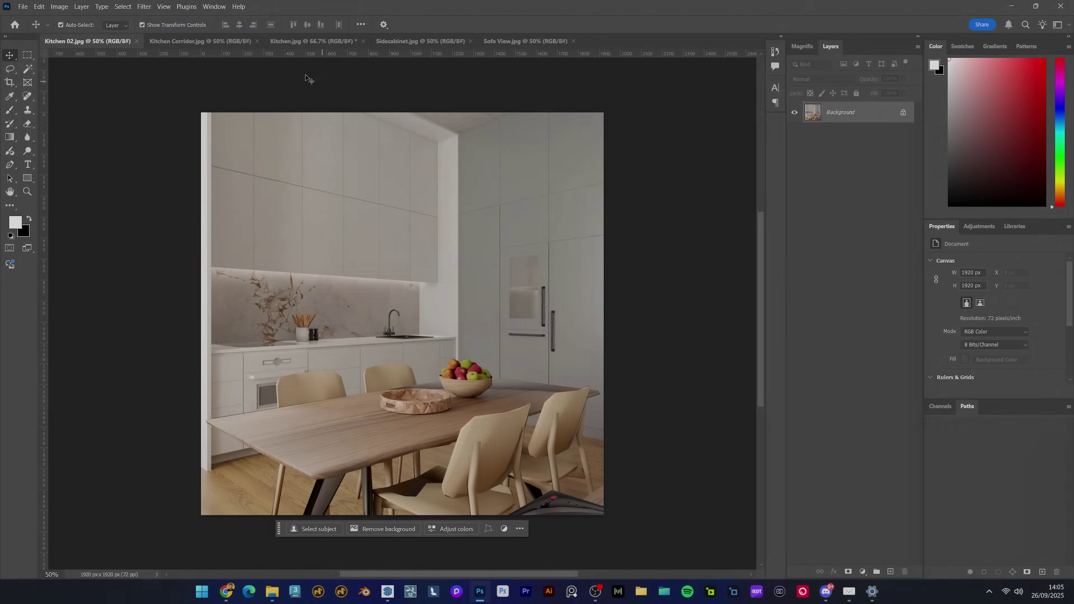
# - Apply the Camera Raw Filter to Kitchen 02 and raise exposure to +0.20
pyautogui.click(139, 7)
pyautogui.click(169, 74)
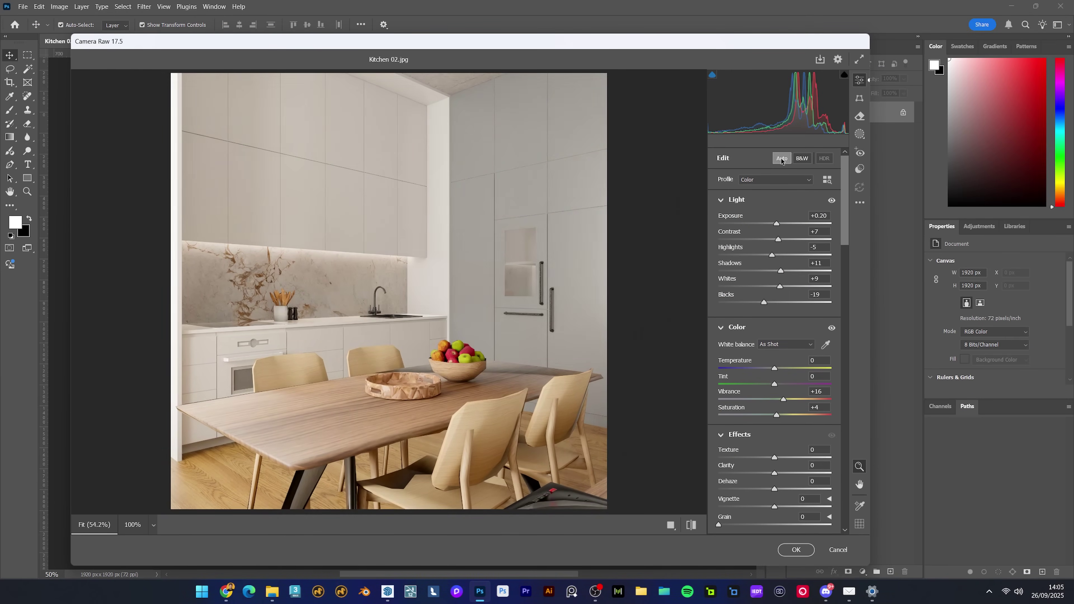
pyautogui.moveTo(774, 224); pyautogui.dragTo(772, 304)
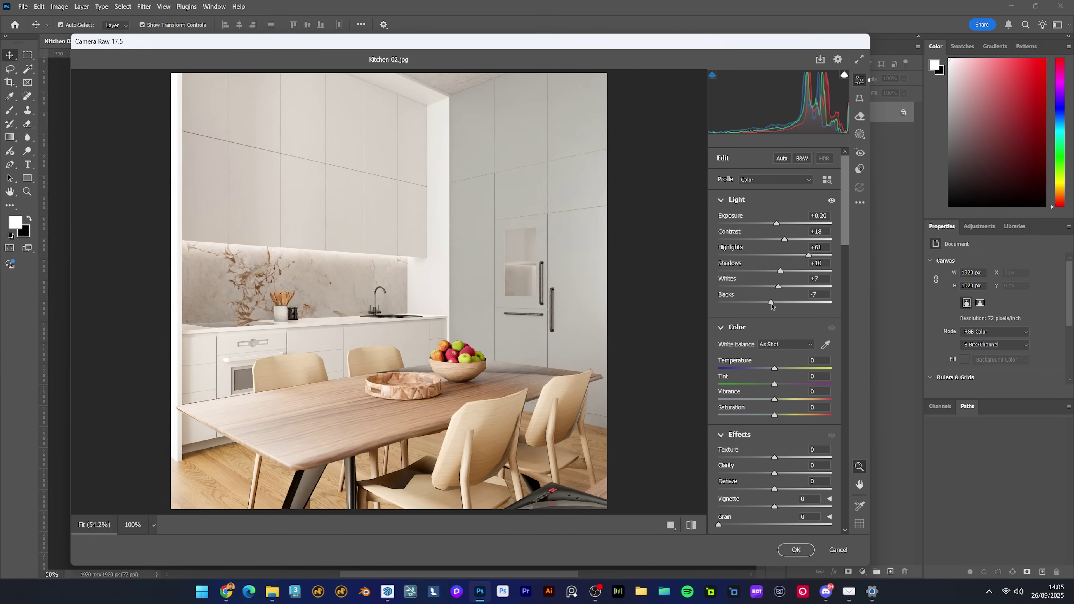
pyautogui.scroll(-3, 783, 357)
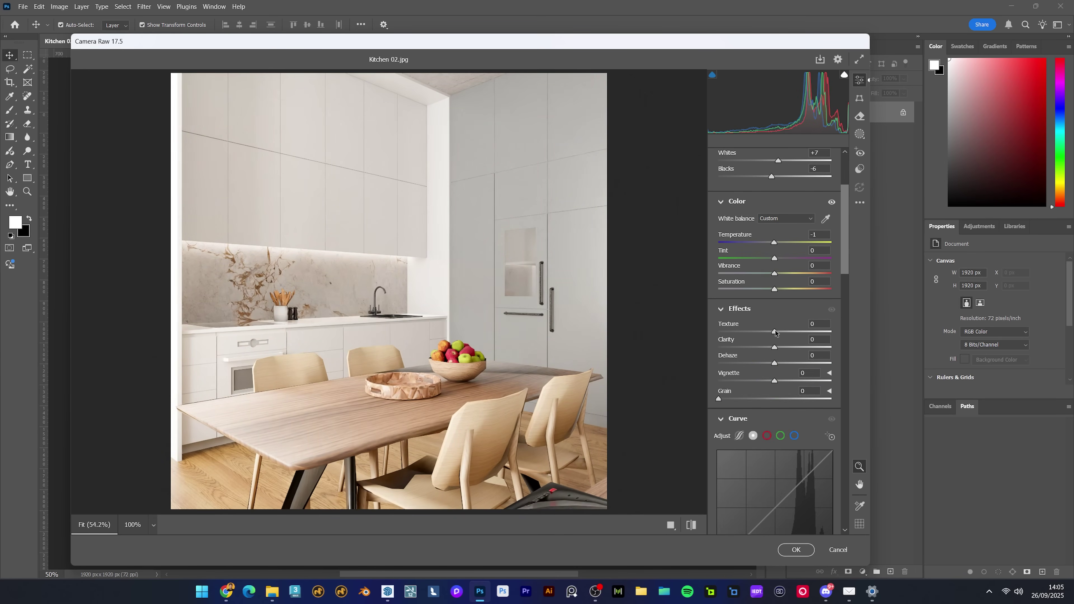
pyautogui.scroll(-4, 789, 331)
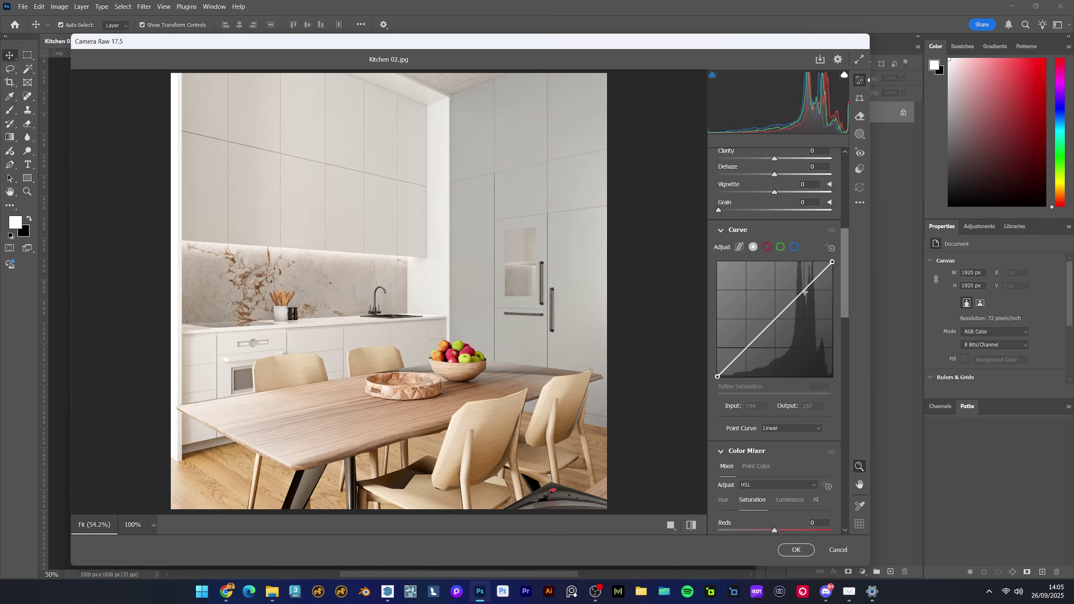
pyautogui.scroll(2, 780, 509)
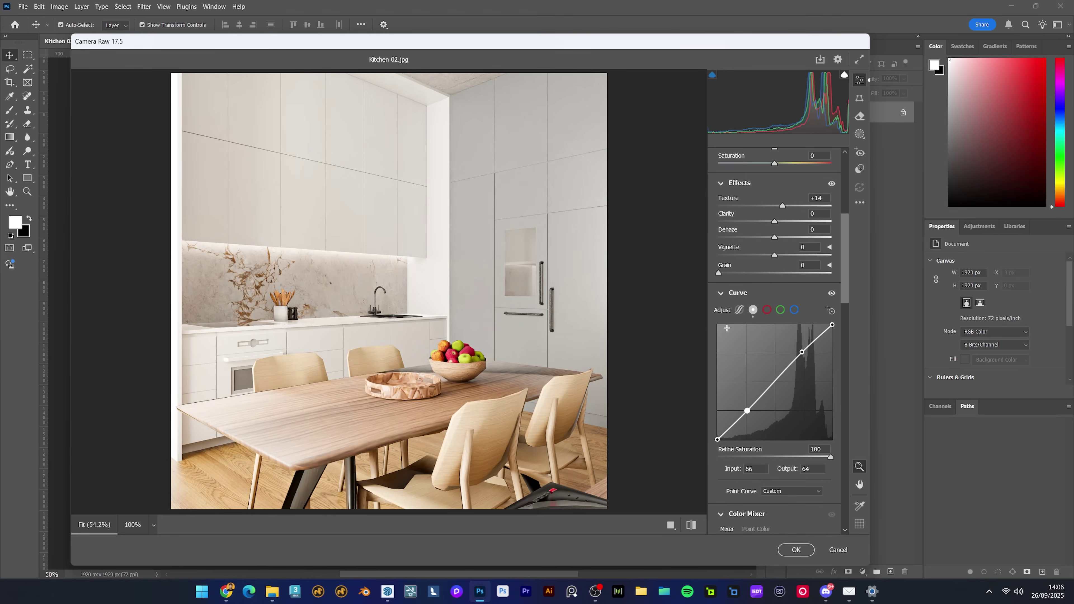
pyautogui.hotkey('ctrl', 'z')
# - Crop the render to the lower table area and save it
pyautogui.click(796, 550)
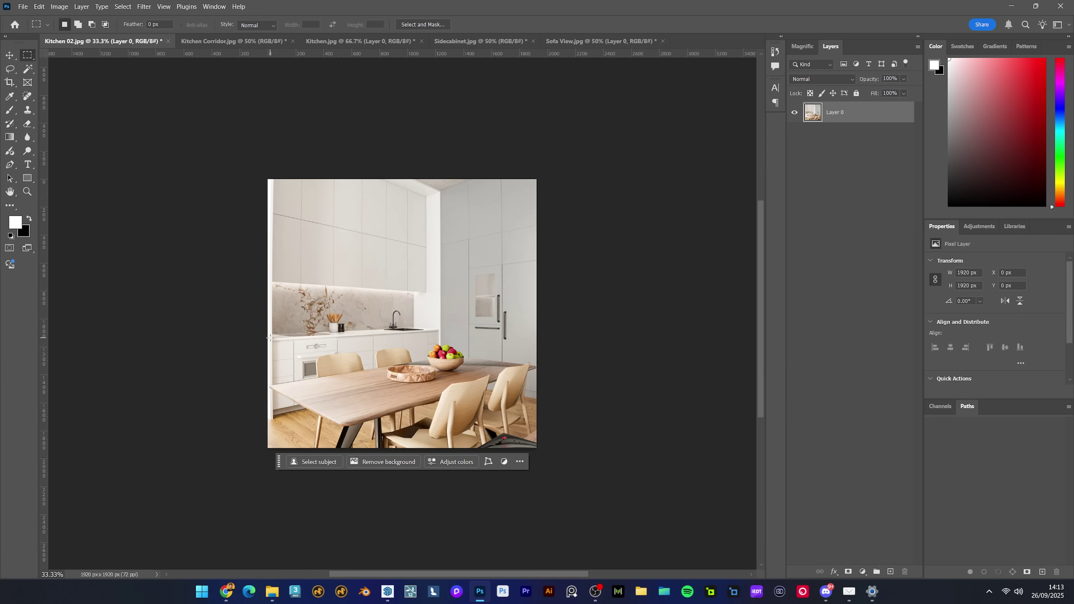
pyautogui.moveTo(268, 339)
pyautogui.mouseDown()
pyautogui.moveTo(433, 448)
pyautogui.moveTo(537, 448)
pyautogui.mouseUp()
pyautogui.click(60, 6)
pyautogui.click(80, 110)
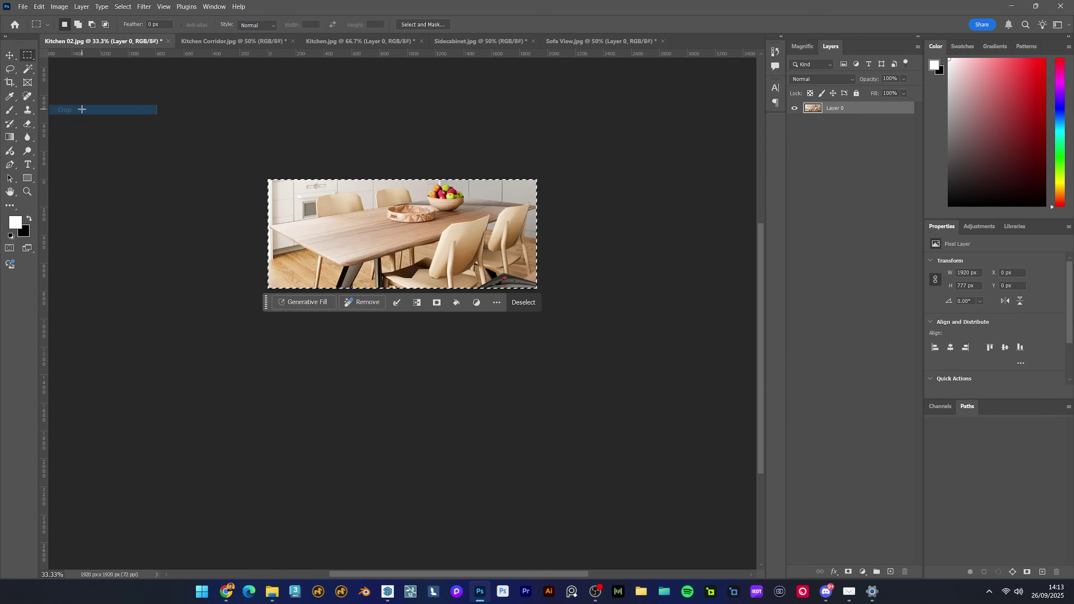
pyautogui.hotkey('ctrl', '+')
pyautogui.hotkey('ctrl', 's')
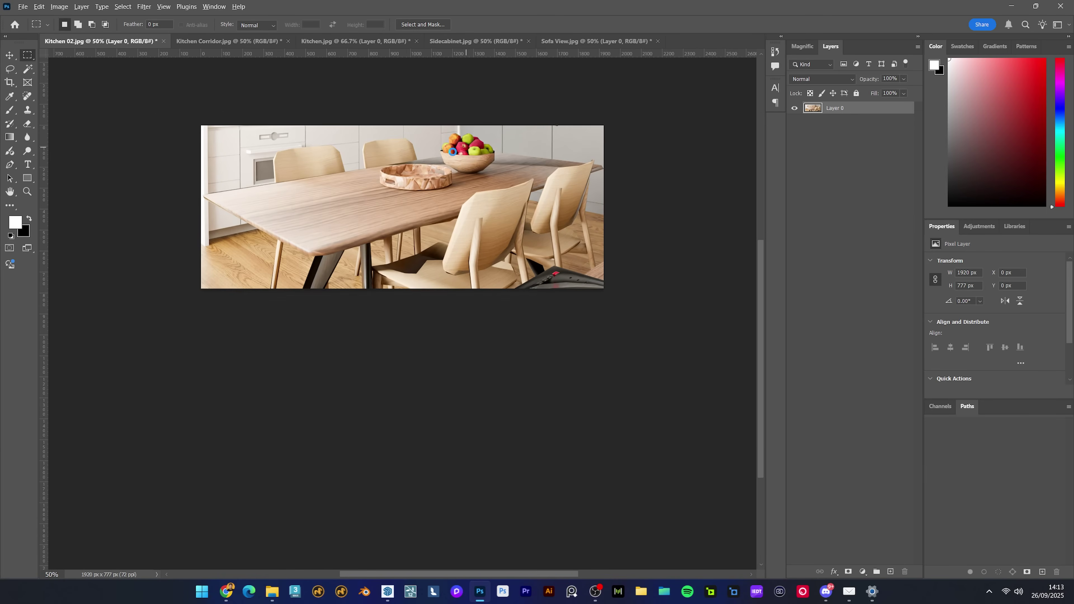
pyautogui.press('Return')
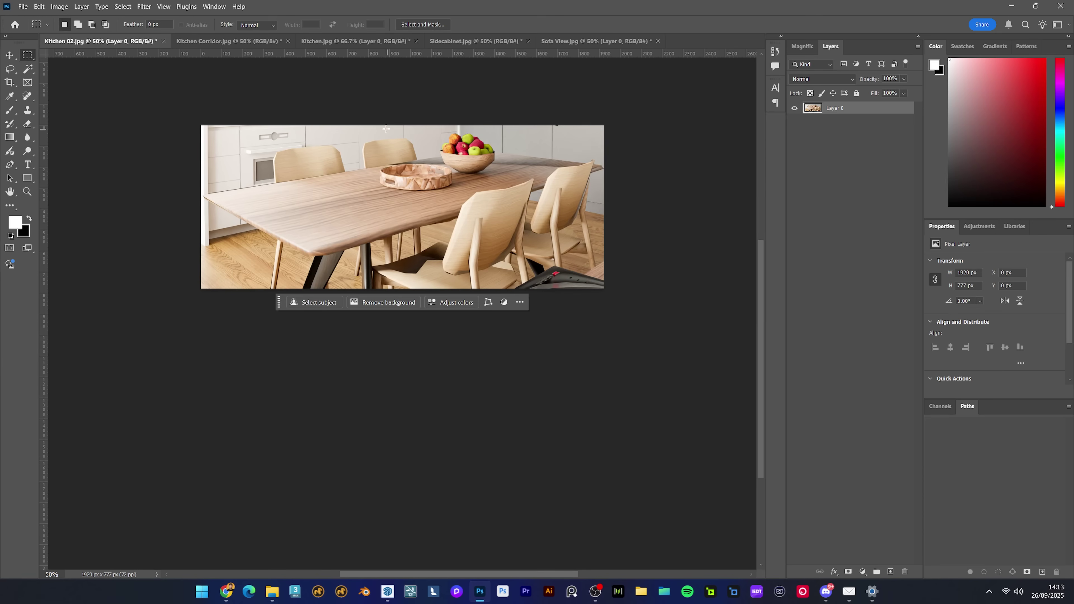
# - Crop further to the tray and fruit bowl and save a JPEG copy
pyautogui.moveTo(366, 125); pyautogui.dragTo(507, 198)
pyautogui.click(59, 6)
pyautogui.click(98, 109)
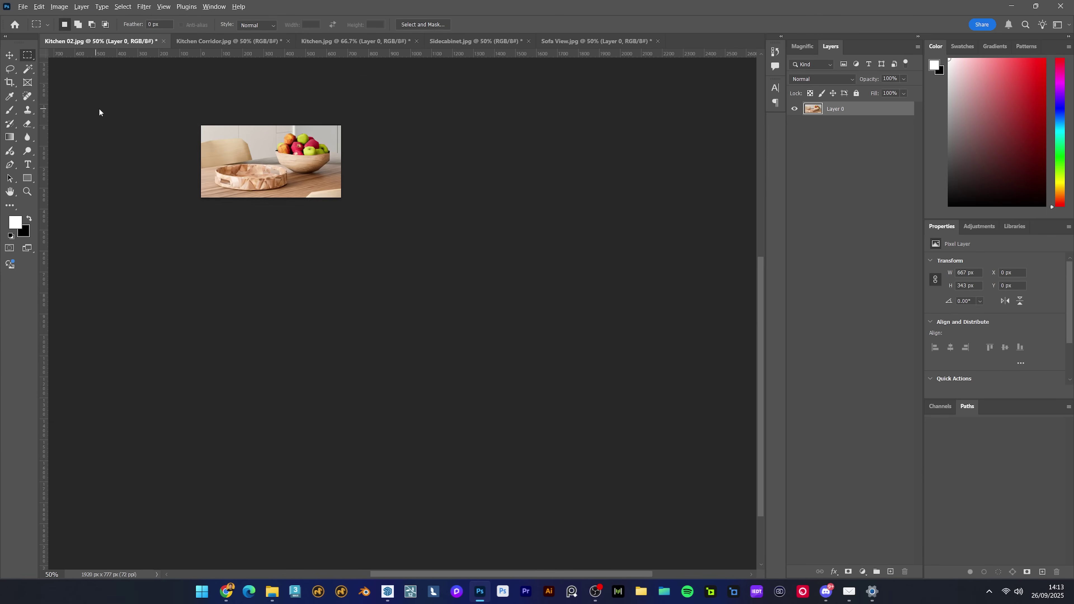
pyautogui.hotkey('ctrl', 'alt', 's')
pyautogui.press('Return')
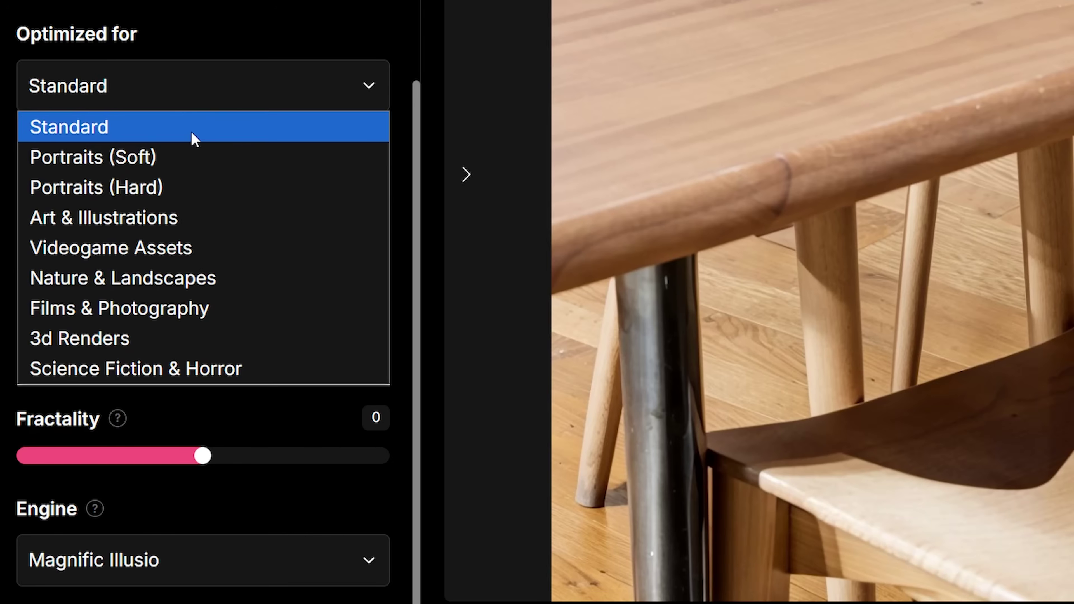
# - Set the Magnific optimisation options and upscale the cropped kitchen image
pyautogui.click(169, 339)
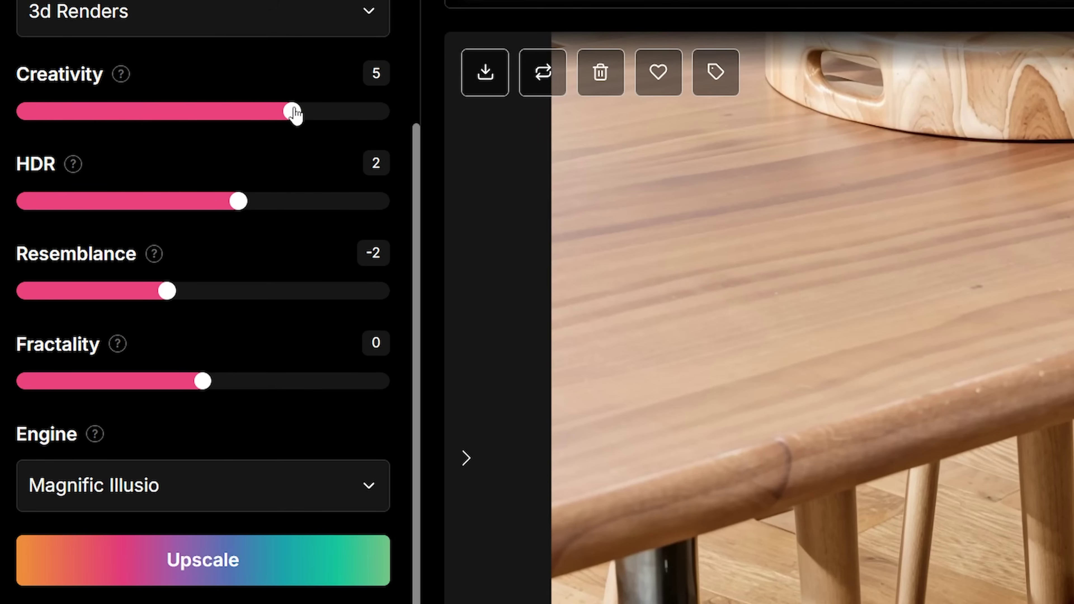
pyautogui.click(253, 8)
pyautogui.click(198, 61)
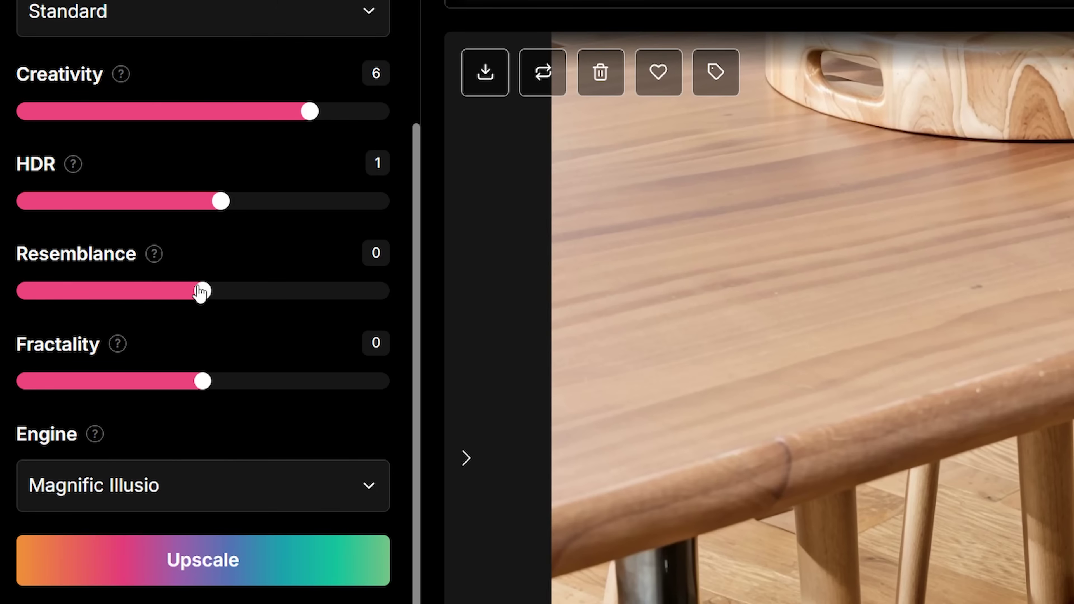
pyautogui.click(269, 546)
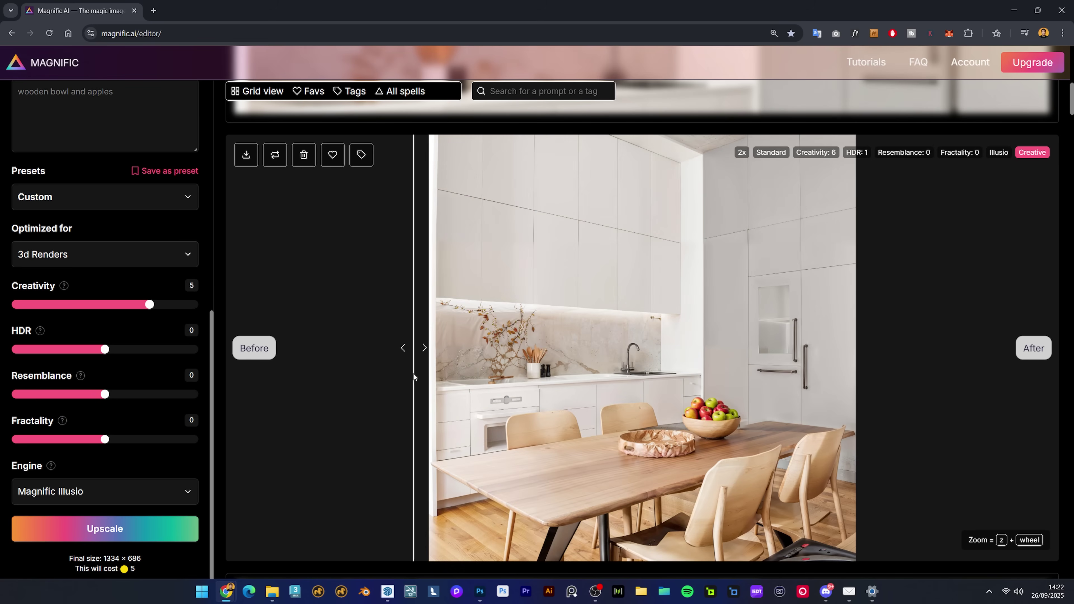
# - Compare the fruit bowl before and after by dragging the comparison divider
pyautogui.scroll(-2, 531, 347)
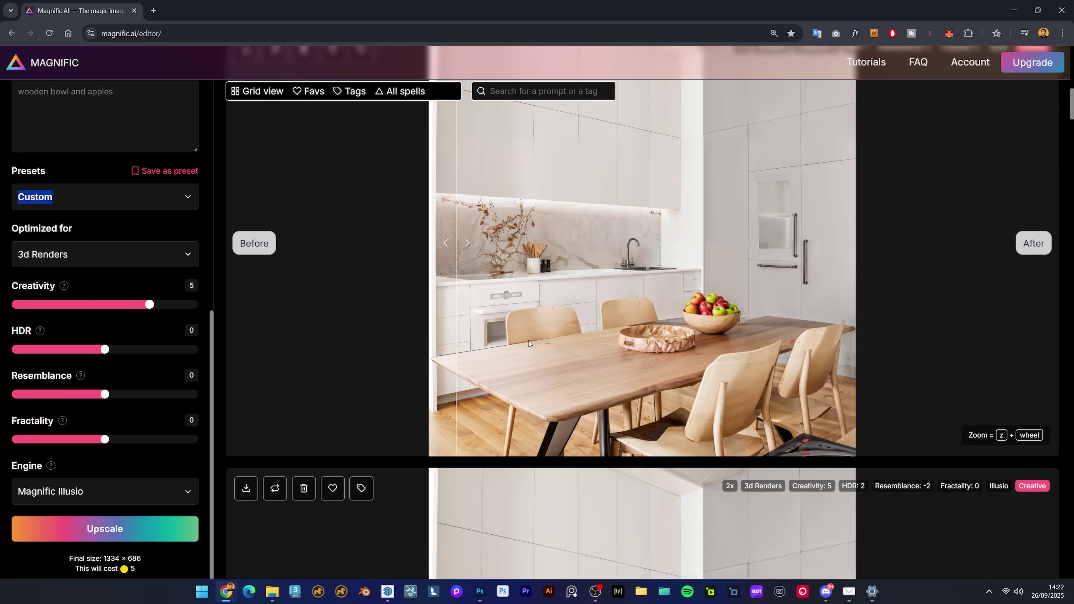
pyautogui.scroll(5, 549, 365)
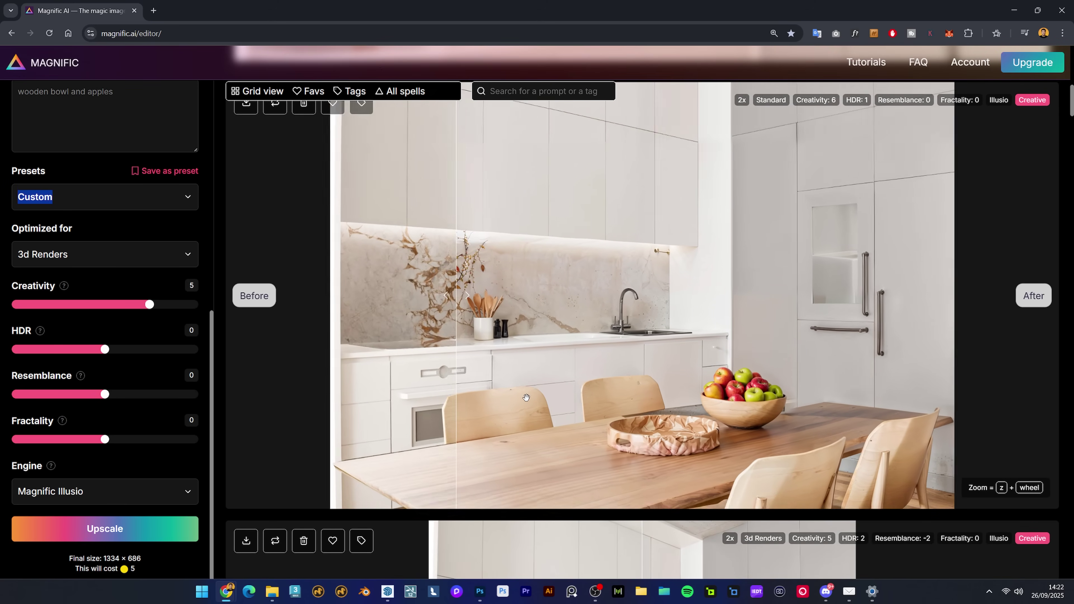
pyautogui.scroll(3, 588, 382)
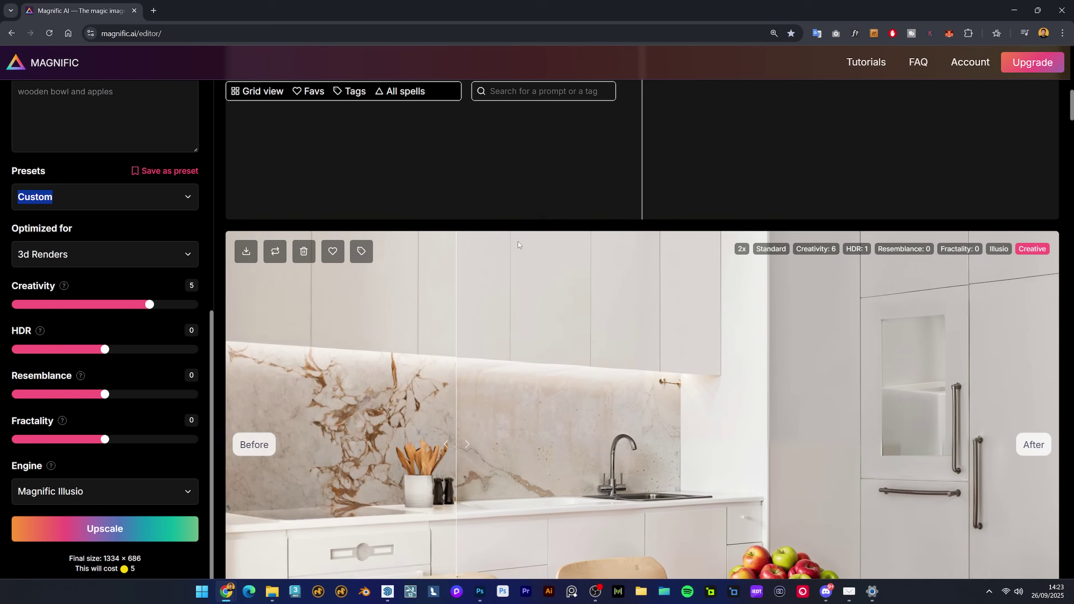
pyautogui.scroll(-4, 588, 382)
pyautogui.moveTo(457, 313); pyautogui.dragTo(274, 346)
pyautogui.scroll(-8, 275, 355)
pyautogui.moveTo(787, 308); pyautogui.dragTo(378, 320)
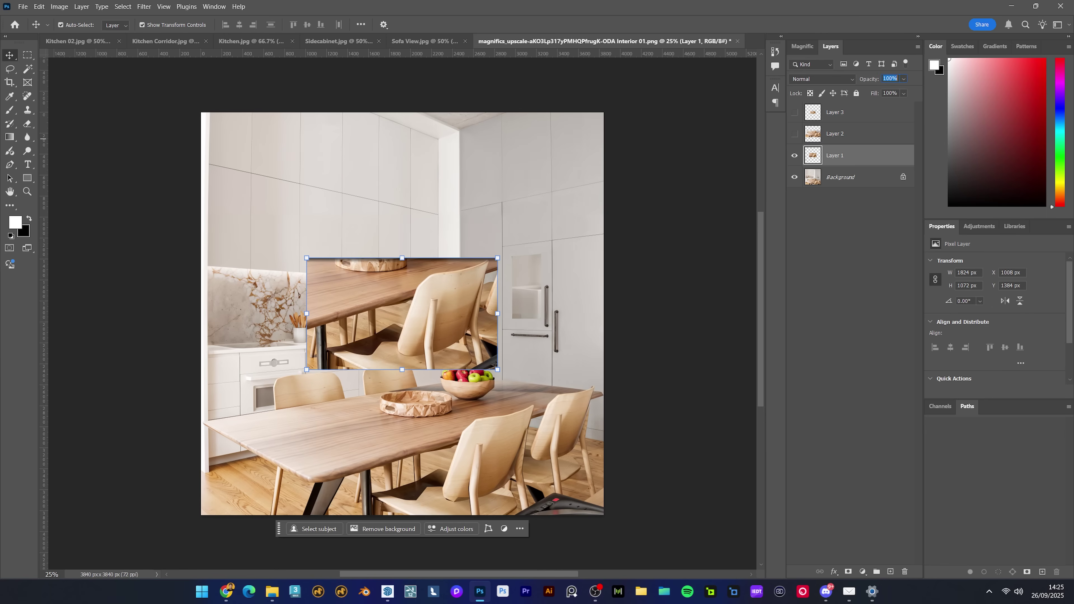
# - Set Layer 3 to 50% opacity, align it over the render, and give it a black mask
pyautogui.write('50')
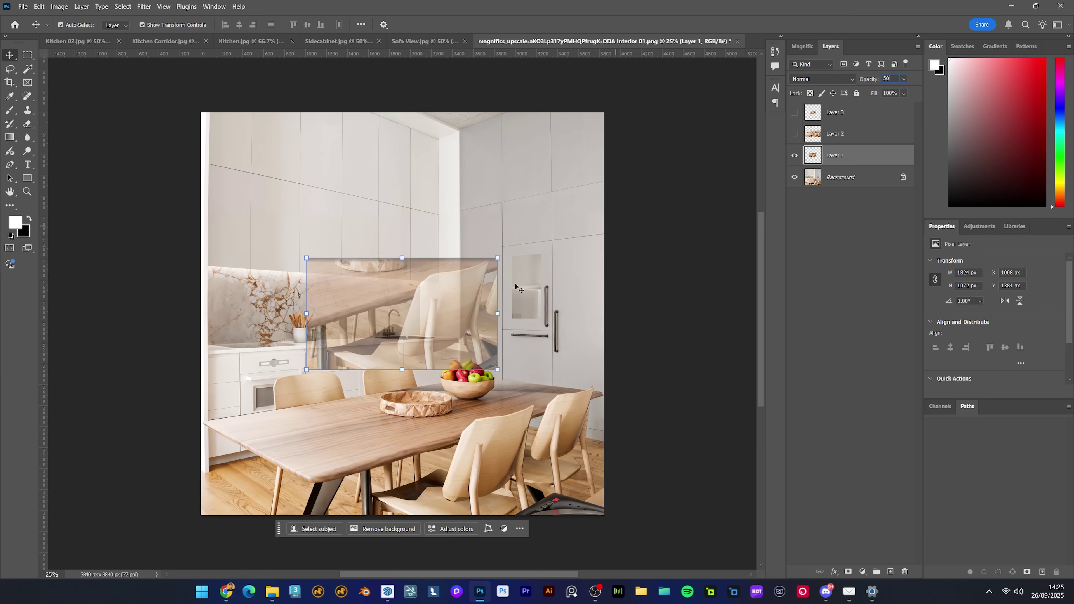
pyautogui.moveTo(421, 323); pyautogui.dragTo(465, 466)
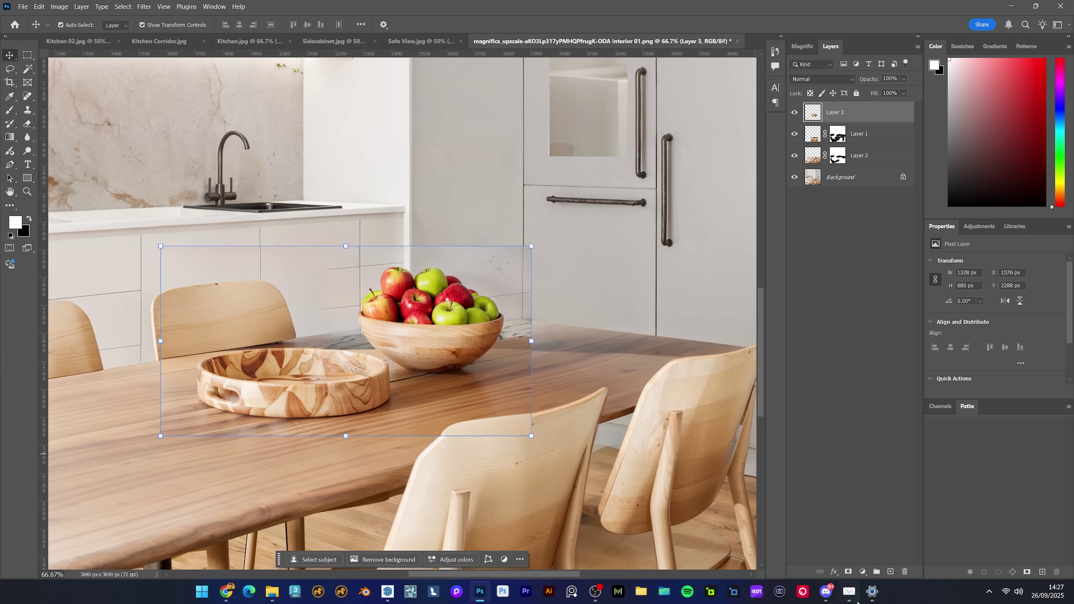
pyautogui.click(848, 571)
pyautogui.press('b')
pyautogui.press('x')
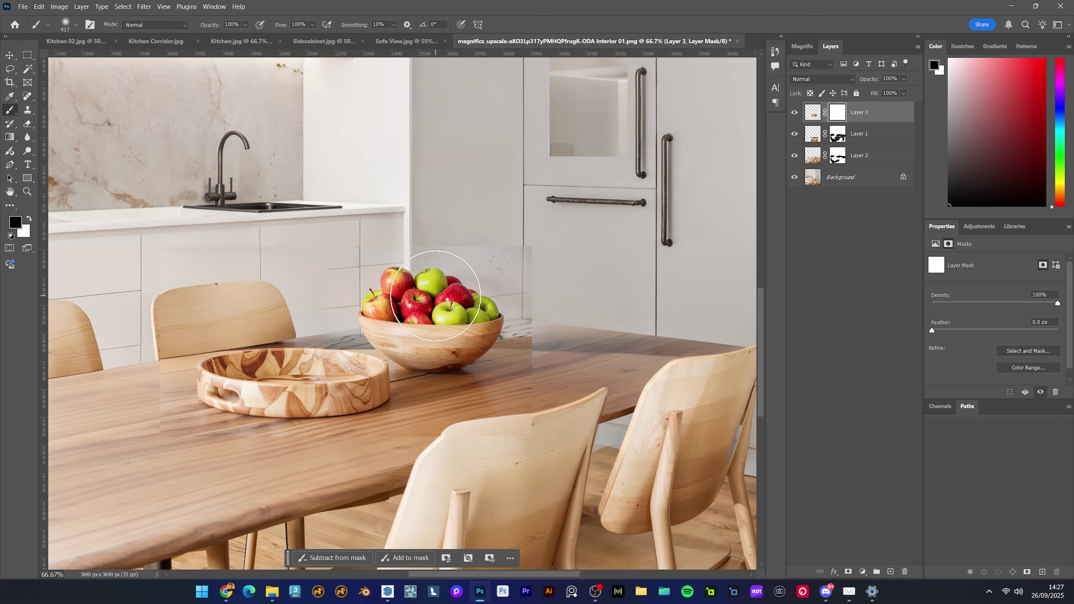
pyautogui.hotkey('ctrl', 'i')
# - Paint white on the Layer 3 mask with a smaller brush to reveal the upscaled fruit bowl
pyautogui.press('x')
pyautogui.hotkey('ctrl', '+')
pyautogui.hotkey('ctrl', '+')
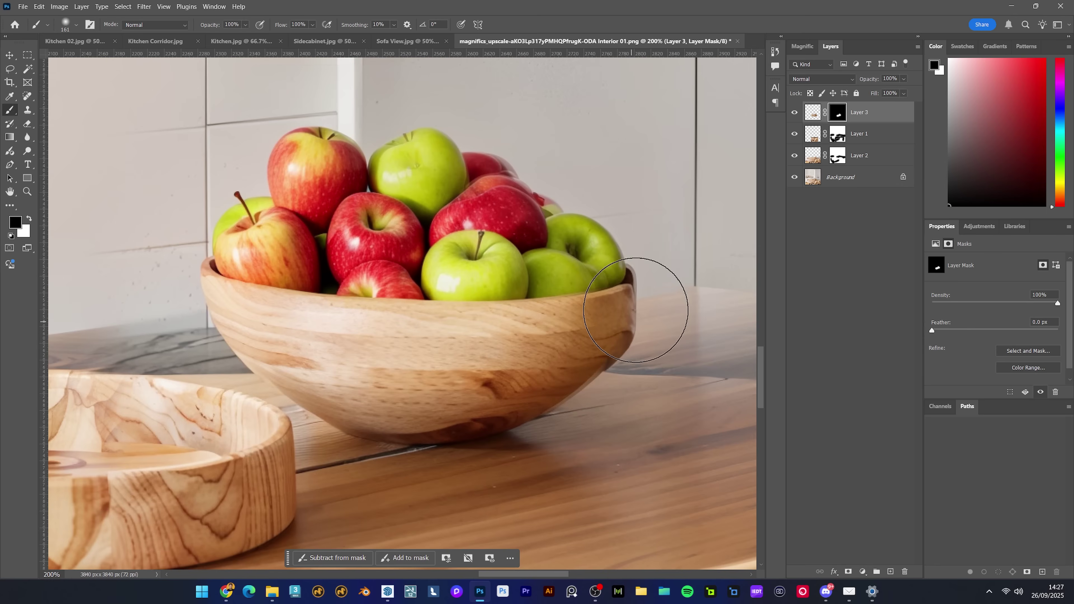
pyautogui.hscroll(-3, 515, 296)
pyautogui.moveTo(372, 343); pyautogui.dragTo(580, 438)
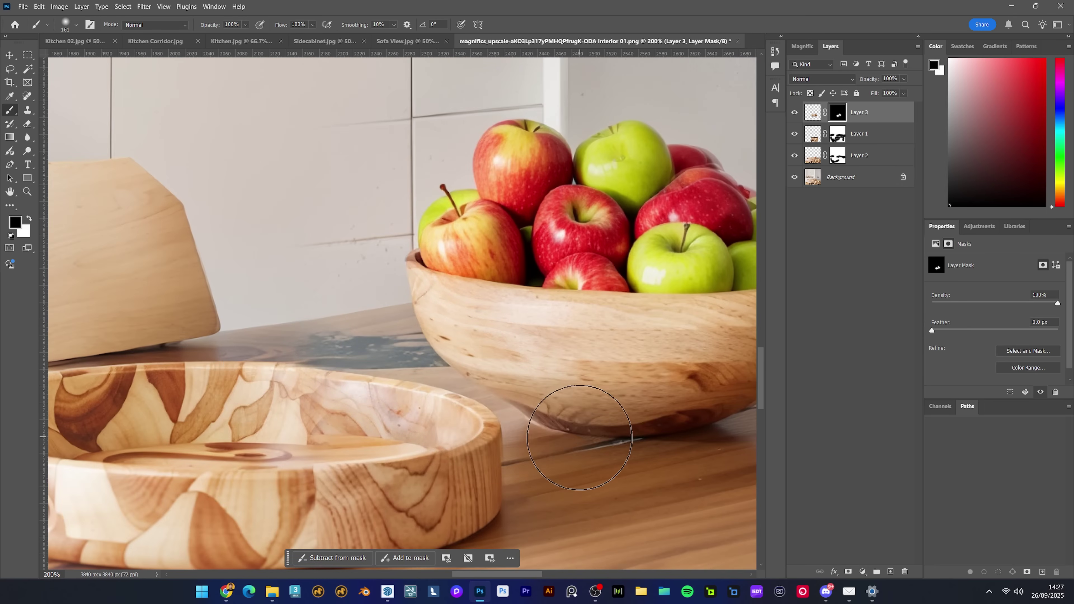
pyautogui.keyDown('alt'); pyautogui.scroll(-6, 271, 339); pyautogui.keyUp('alt')
pyautogui.press('v')
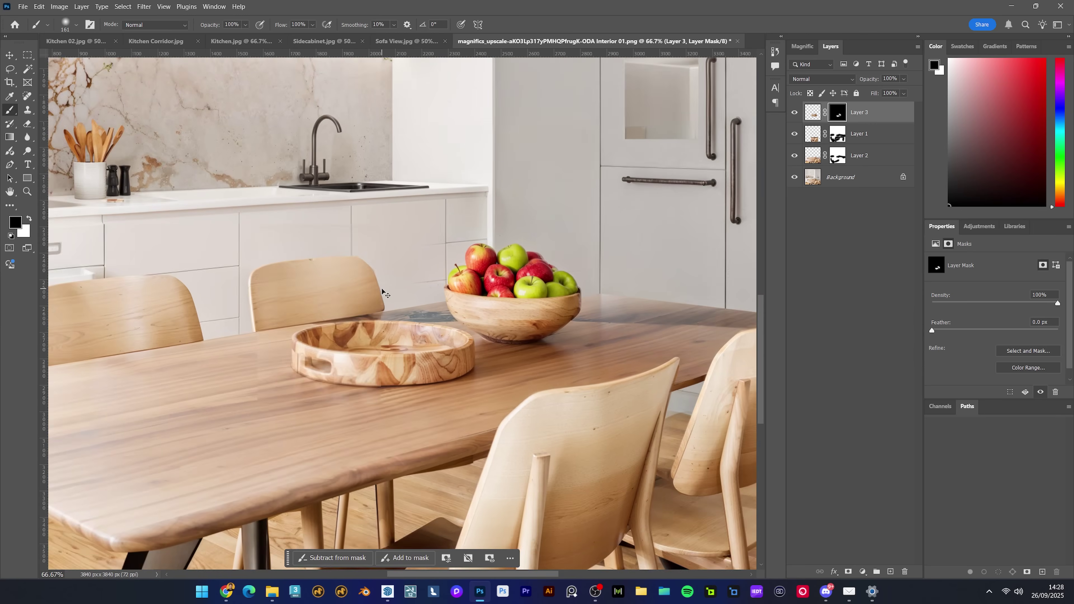